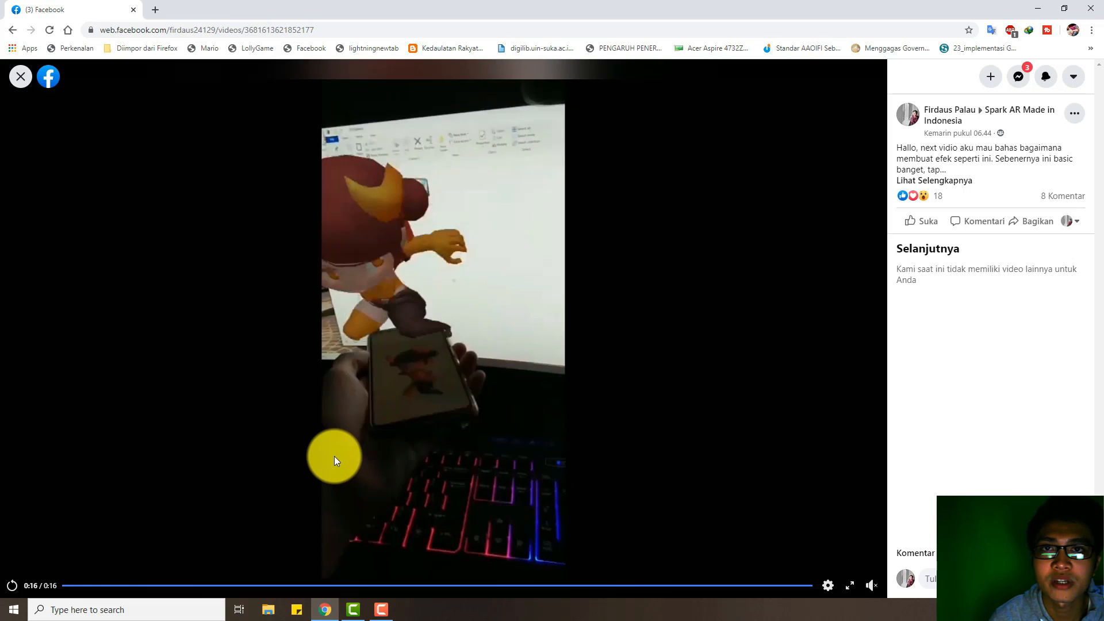
Step: Leave the Facebook video, switch to Spark AR Studio and create a new blank project
left_click(13, 30)
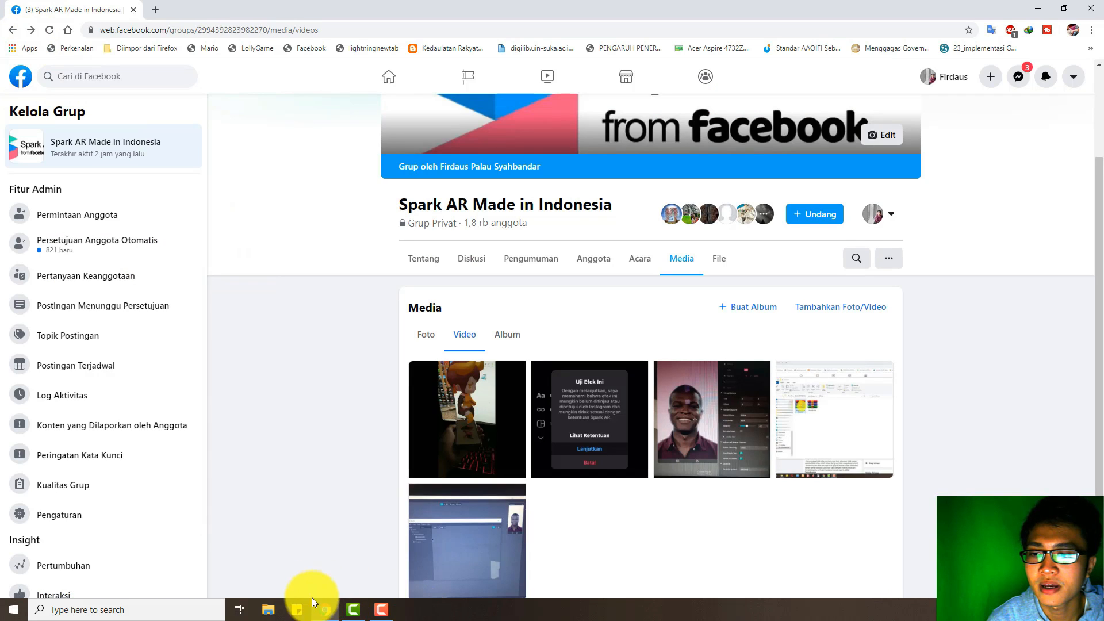
left_click(377, 619)
left_click(378, 618)
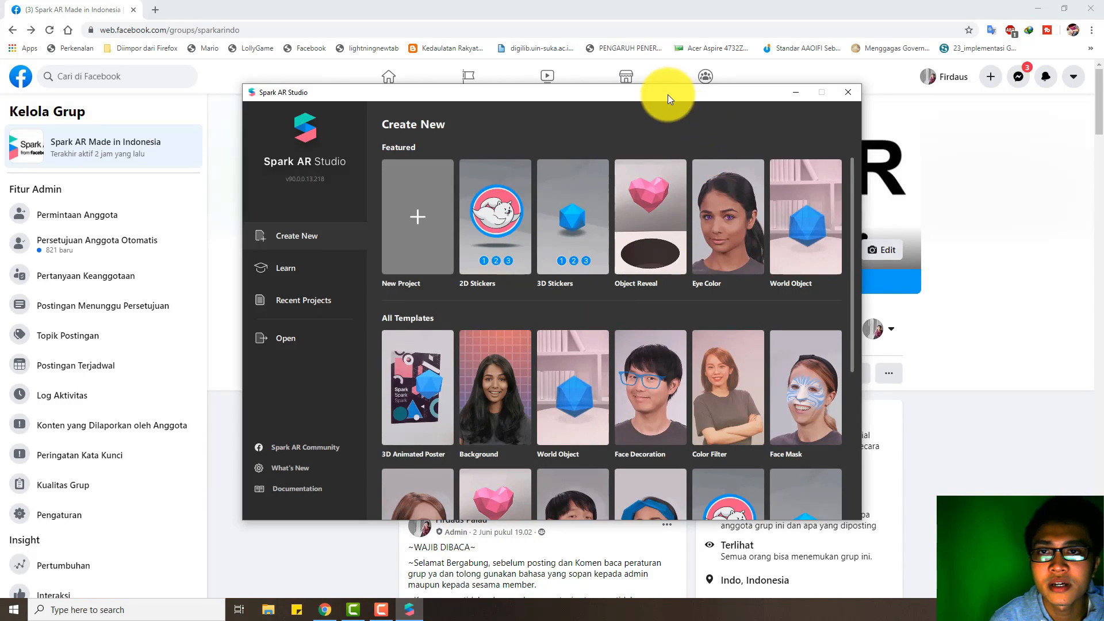
left_click_drag(668, 95, 711, 97)
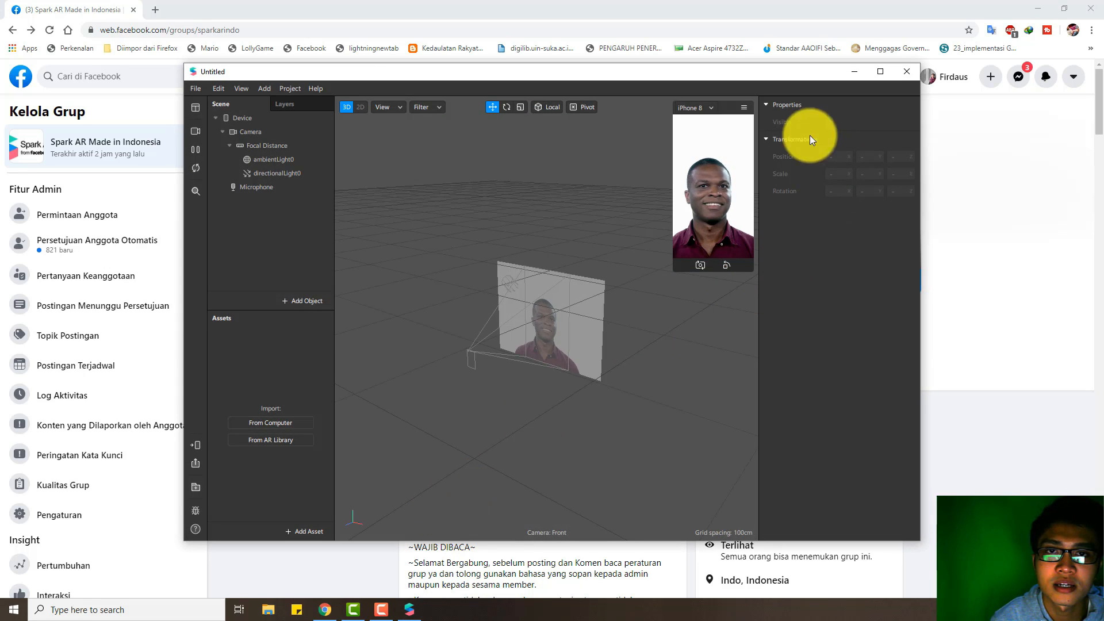
left_click_drag(634, 74, 663, 83)
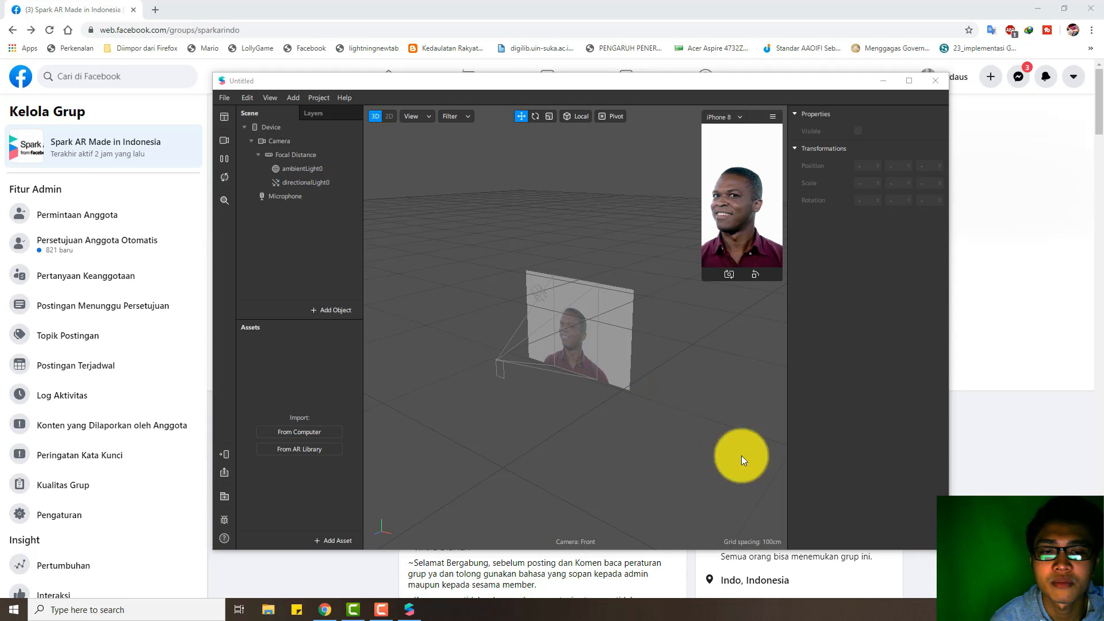
Step: Show the desktop to locate the Blender shortcut and switch back to Chrome
left_click(1102, 611)
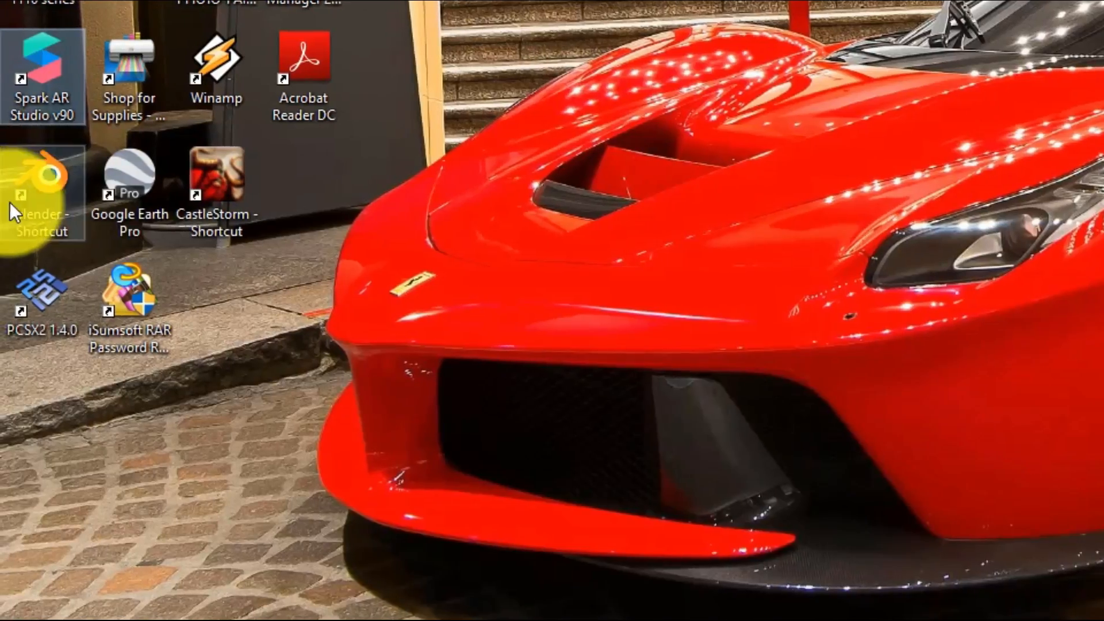
left_click(56, 373)
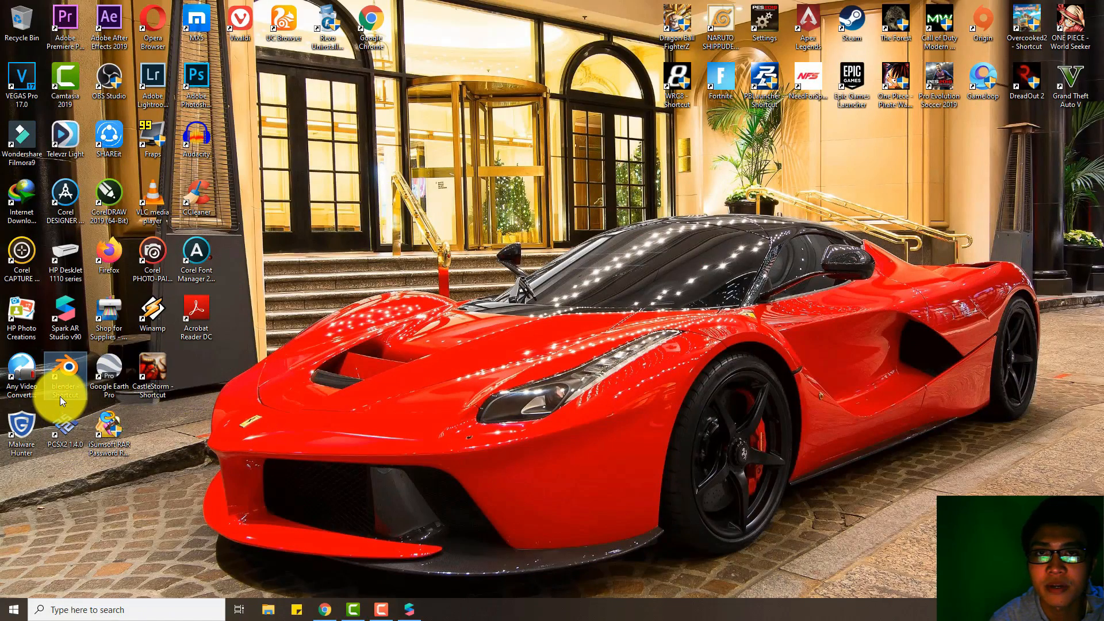
left_click(323, 608)
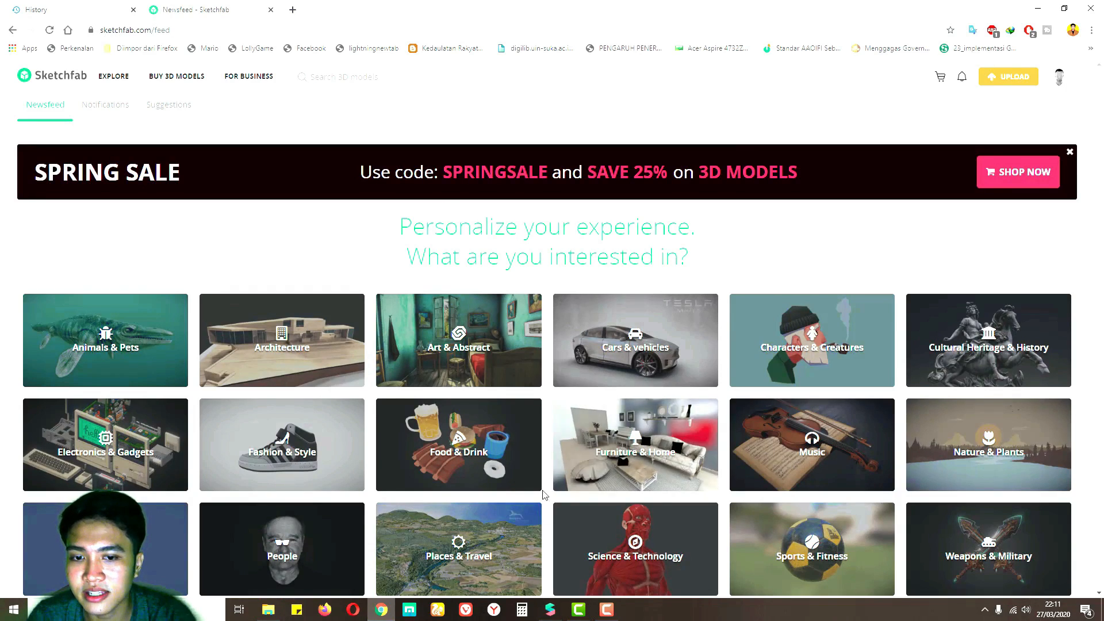
Step: Choose Animals & Pets as the Sketchfab newsfeed interest and continue to the follow recommendations
left_click(605, 613)
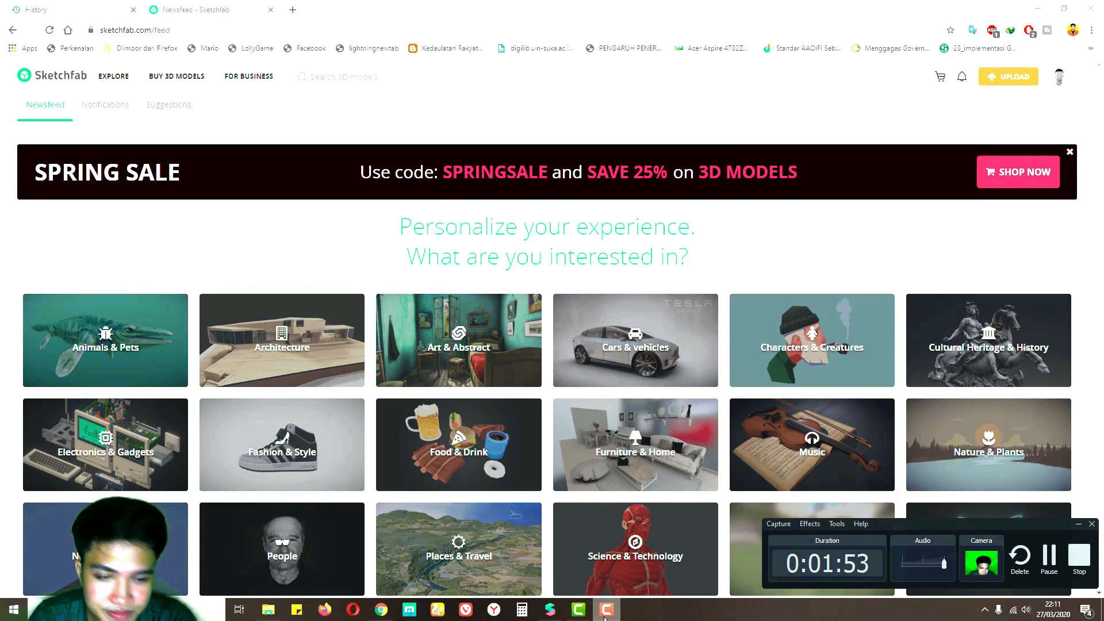
left_click(605, 615)
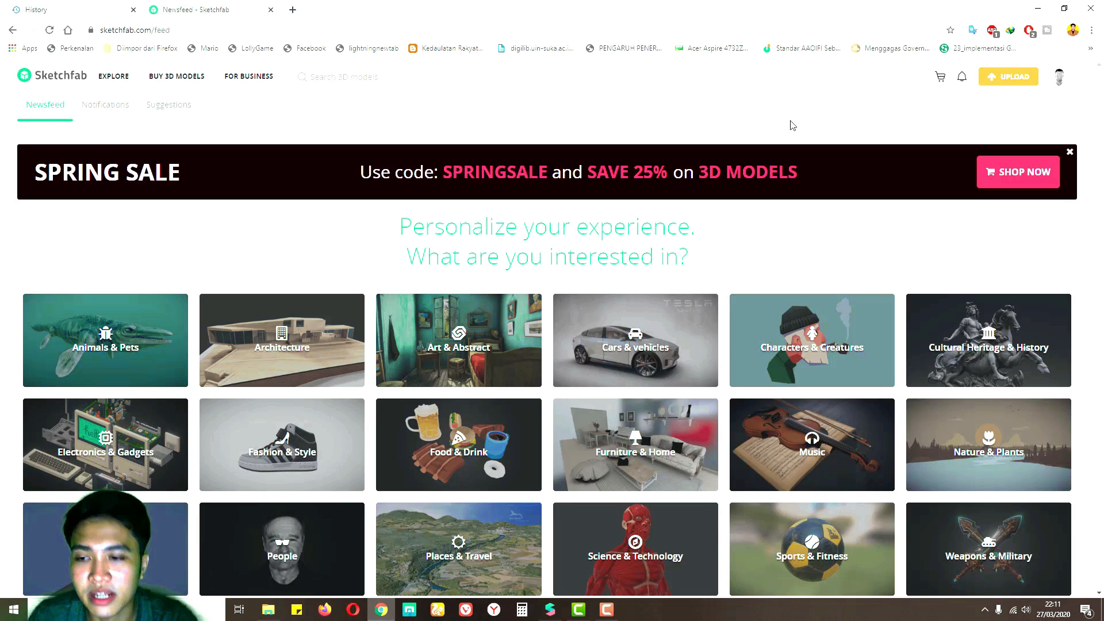
scroll(828, 230, "down", 4)
scroll(865, 331, "up", 3)
scroll(864, 332, "down", 2)
scroll(864, 326, "up", 2)
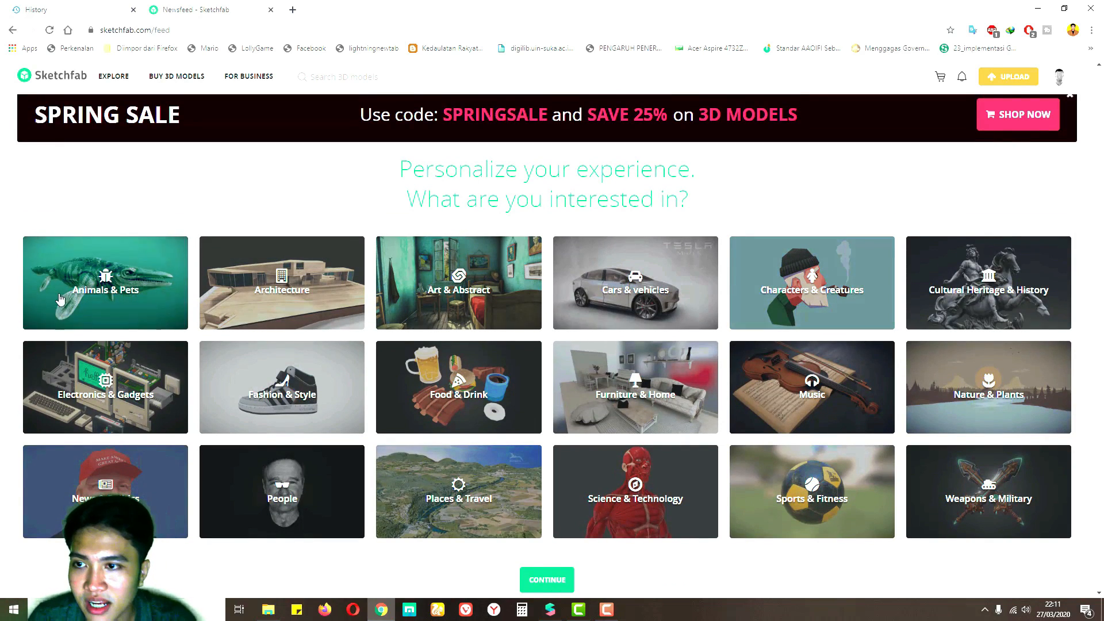
left_click(123, 296)
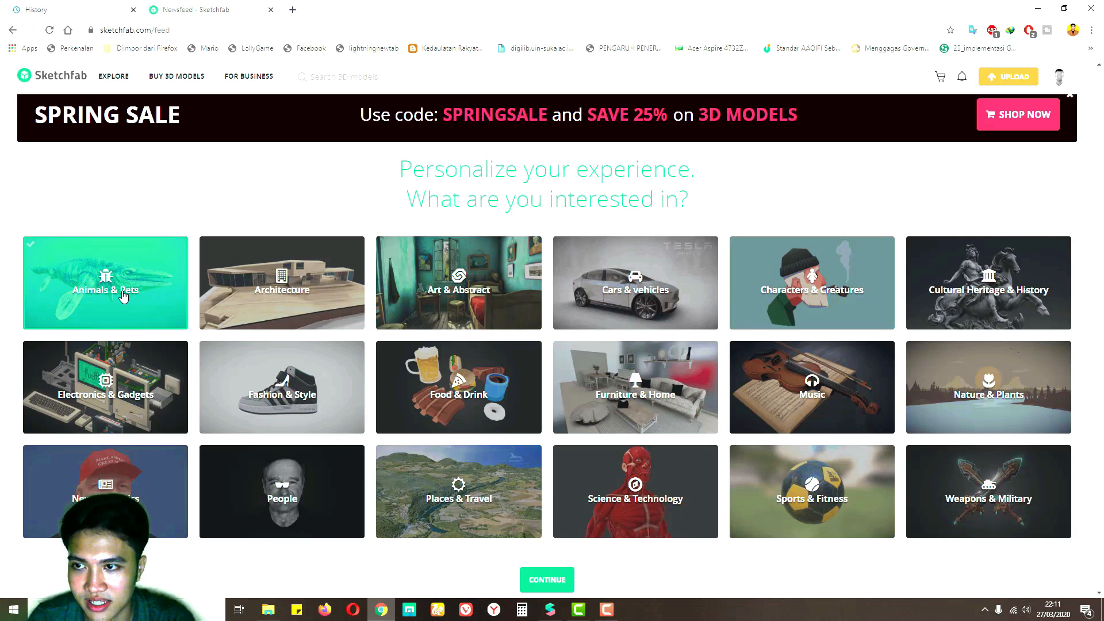
left_click(548, 580)
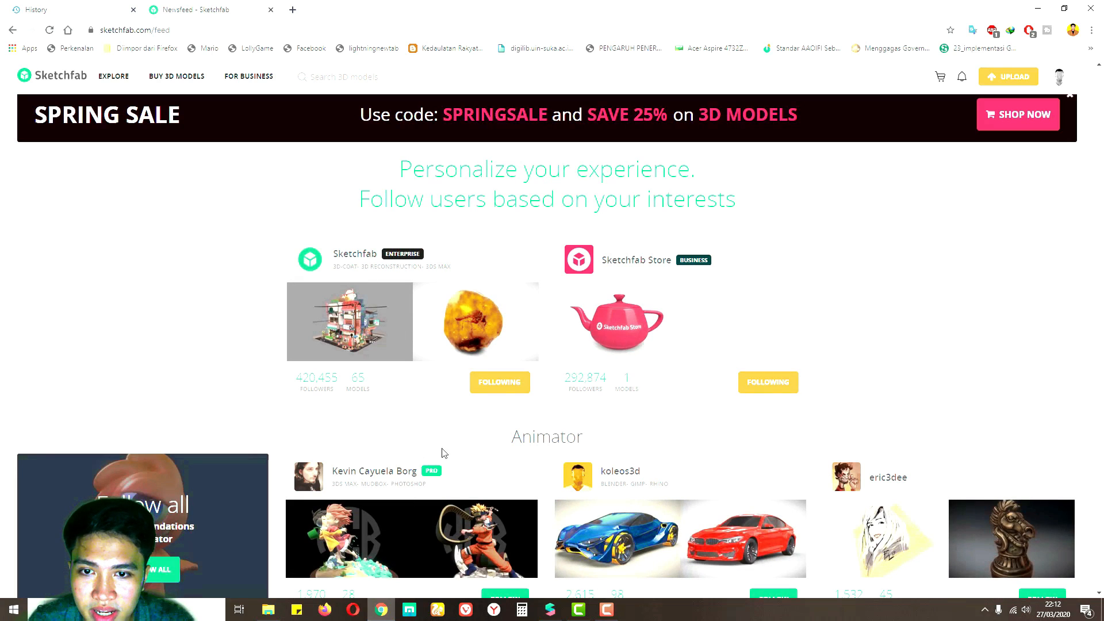
Step: Look through the recommended Sketchfab creators for Animator and Animals & Pets
scroll(460, 420, "down", 6)
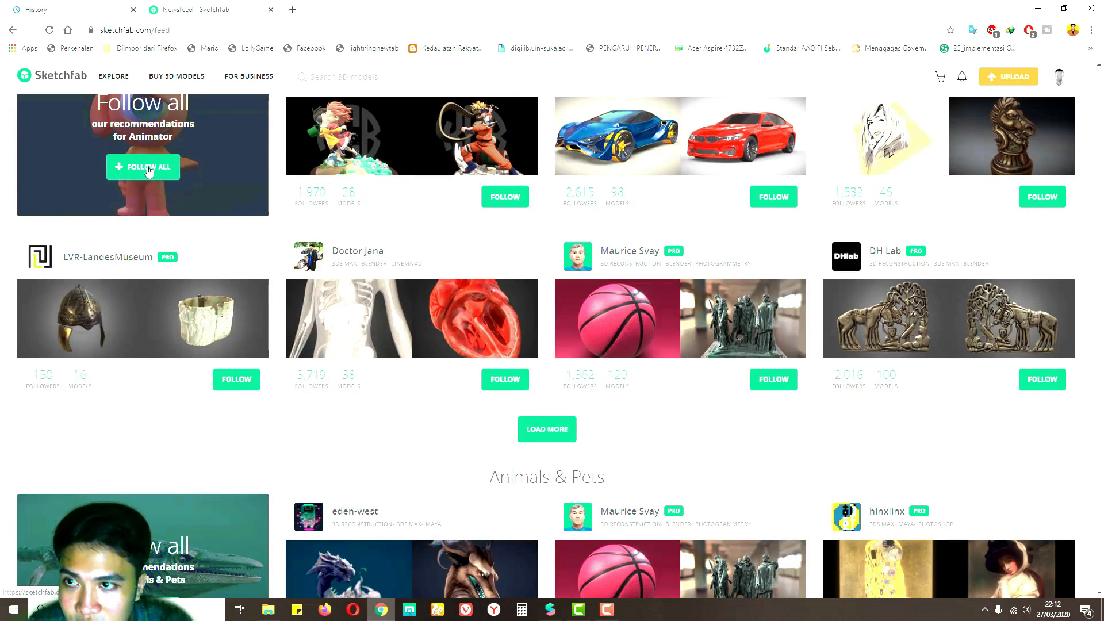
scroll(264, 259, "down", 6)
scroll(542, 268, "down", 3)
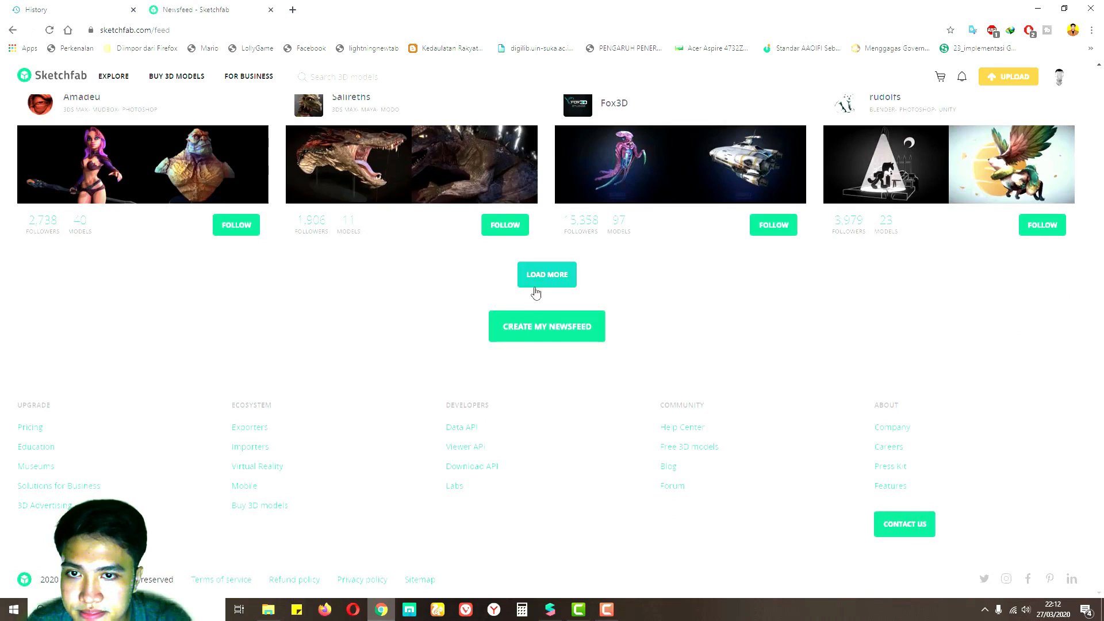
scroll(504, 261, "up", 2)
scroll(596, 313, "up", 15)
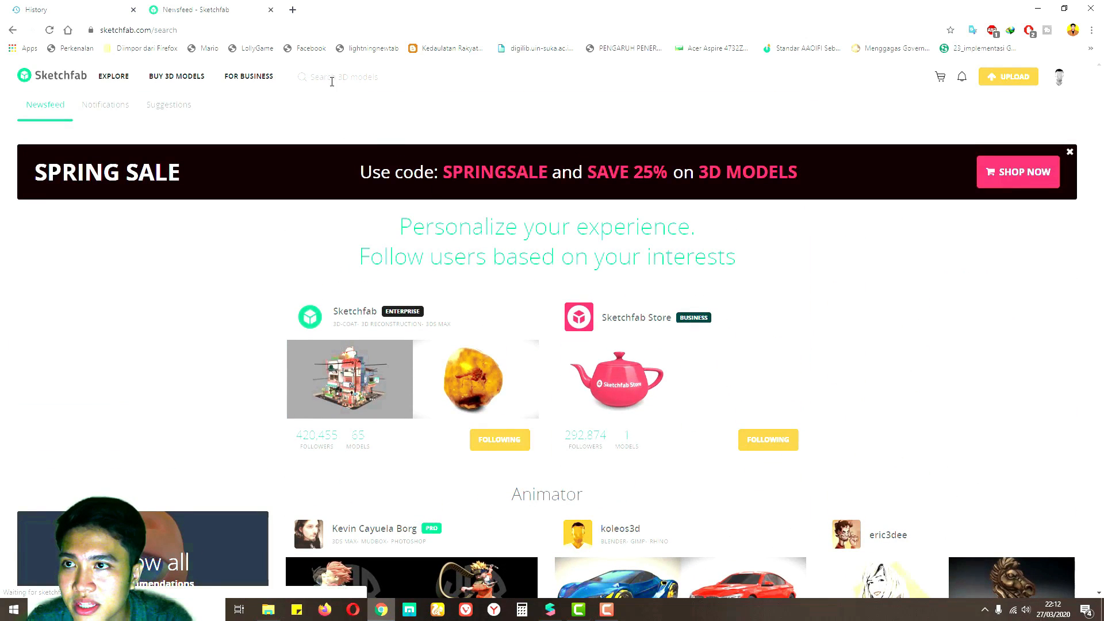
Step: Search Sketchfab for "free" and inspect the Another Starbound Weird Creature model from different sides
left_click(332, 79)
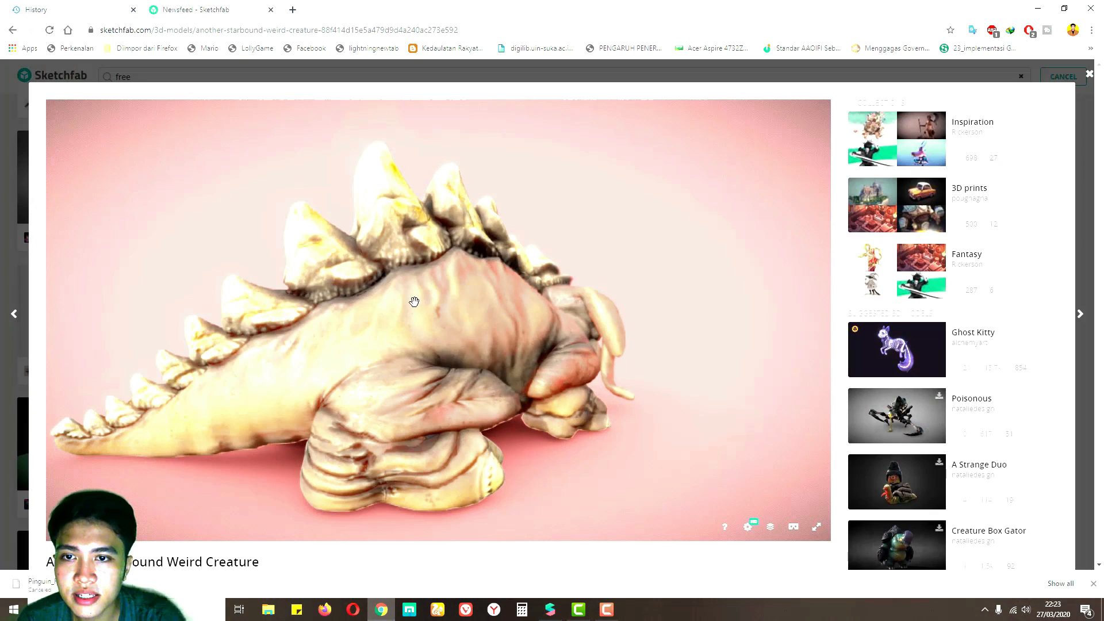
mouse_move(414, 301)
left_mouse_down()
mouse_move(347, 328)
mouse_move(581, 306)
mouse_move(338, 361)
left_mouse_up()
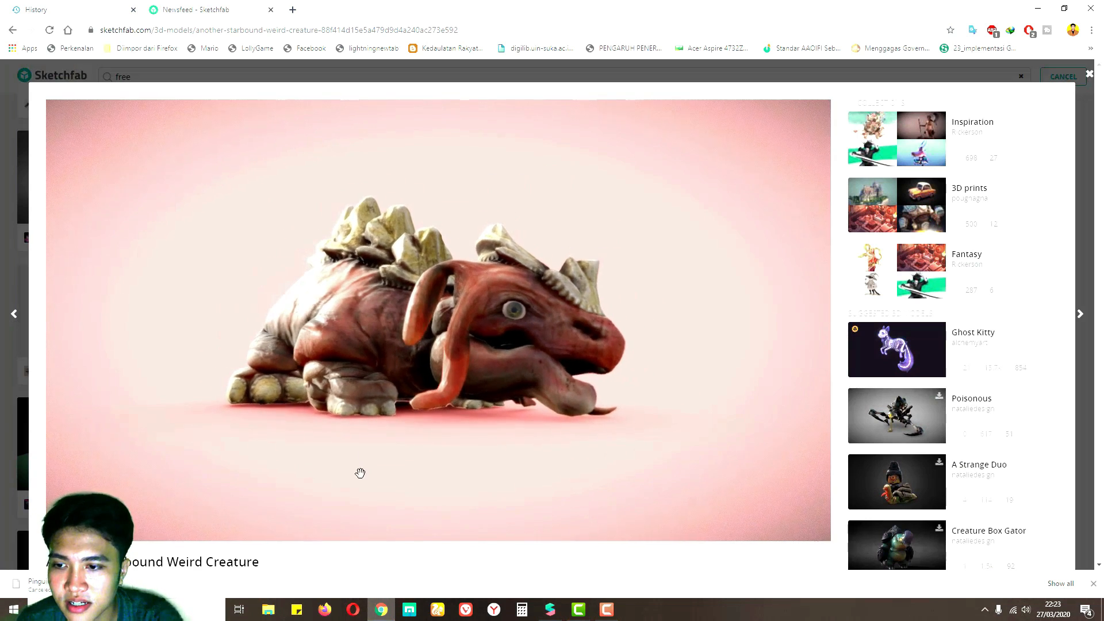
scroll(362, 566, "down", 2)
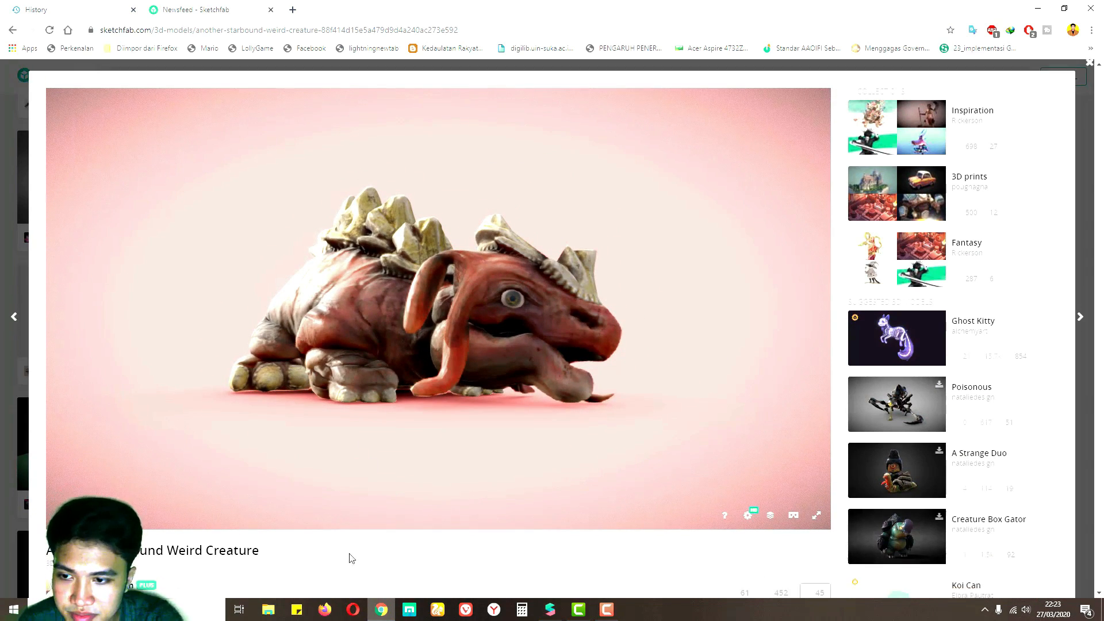
Step: Download the Another Starbound Weird Creature model in the autoconverted glTF format and dismiss the download options
left_click(106, 518)
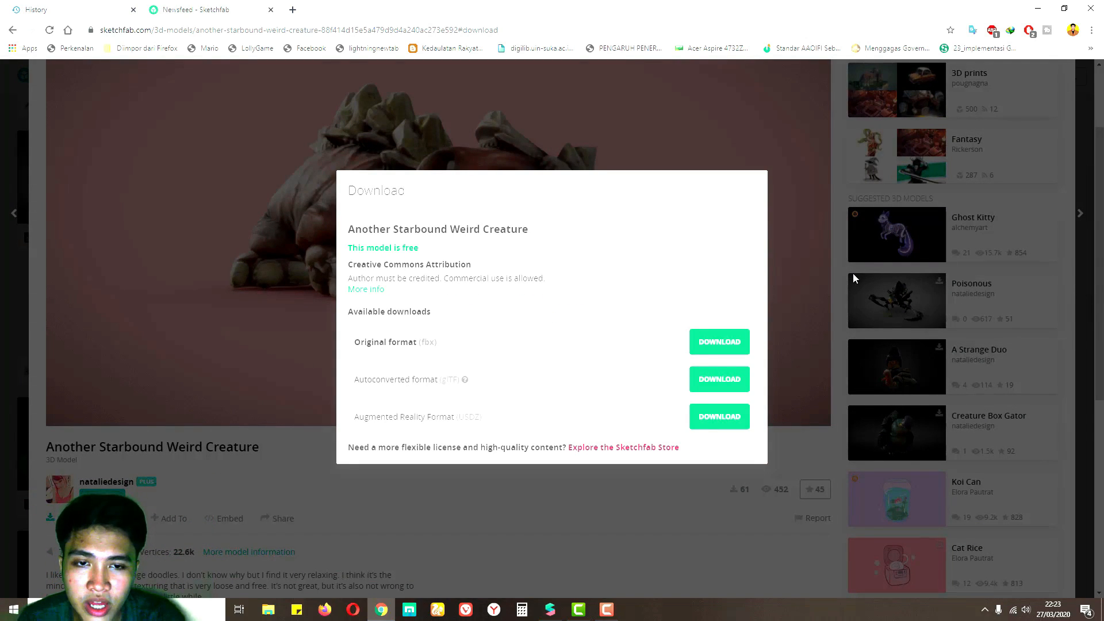
left_click(729, 389)
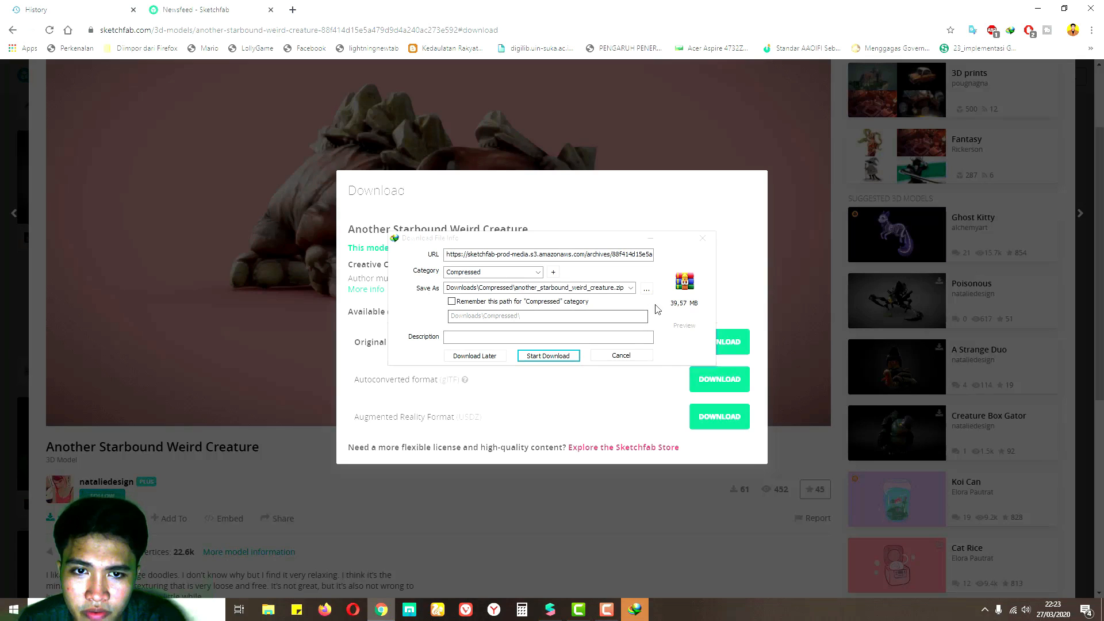
left_click(548, 356)
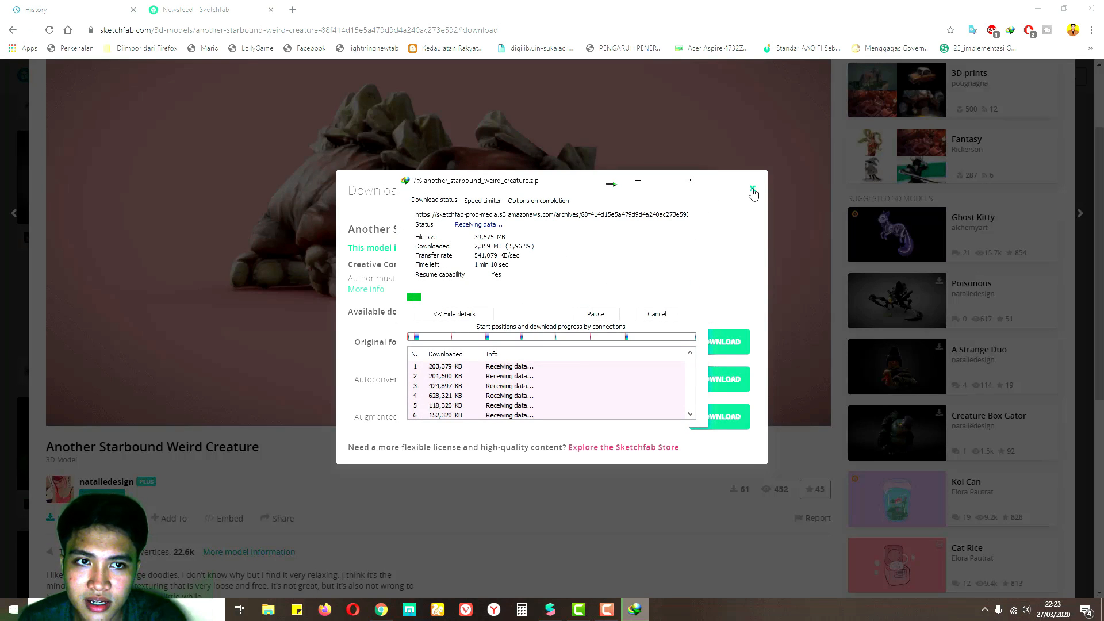
left_click(754, 193)
Step: Examine the Another Starbound Weird Creature model's page and rotate its 3D preview to view the opposite side
scroll(581, 242, "up", 5)
scroll(735, 246, "down", 4)
left_click_drag(1099, 276, 1099, 237)
mouse_move(535, 279)
left_mouse_down()
mouse_move(353, 288)
mouse_move(451, 278)
mouse_move(510, 304)
mouse_move(684, 301)
mouse_move(655, 385)
mouse_move(495, 374)
mouse_move(579, 375)
mouse_move(523, 382)
mouse_move(515, 298)
mouse_move(599, 311)
mouse_move(589, 288)
mouse_move(493, 434)
mouse_move(506, 402)
mouse_move(546, 372)
mouse_move(495, 394)
left_mouse_up()
scroll(193, 549, "down", 1)
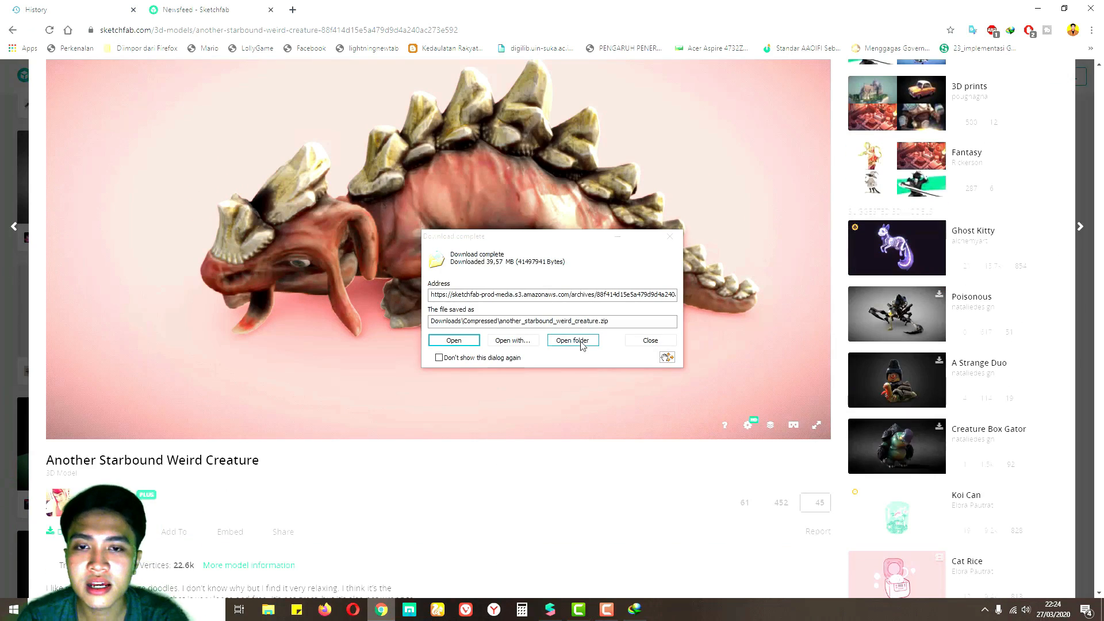
Step: Extract another_starbound_weird_creature.zip in its download folder and check the extracted model's textures folder
left_click(581, 342)
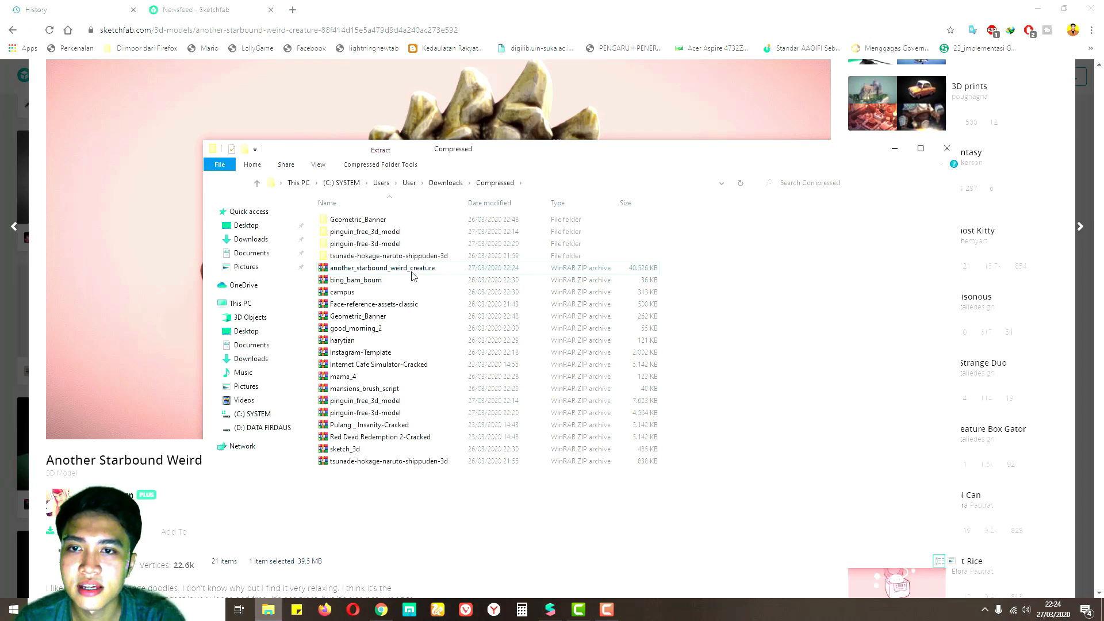
right_click(412, 274)
left_click(448, 340)
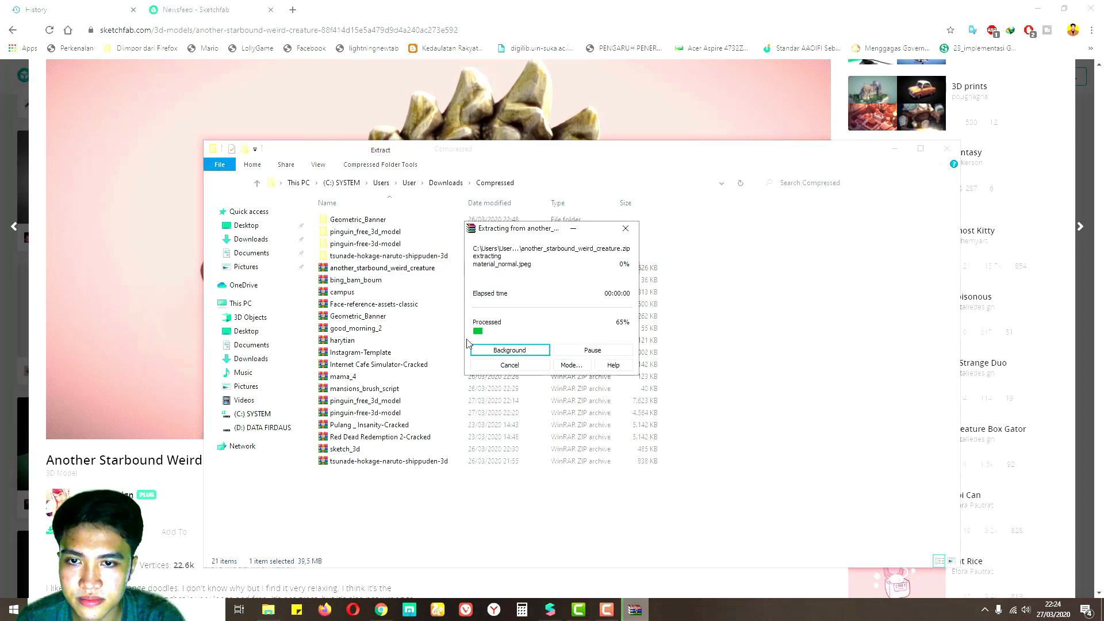
double_click(403, 222)
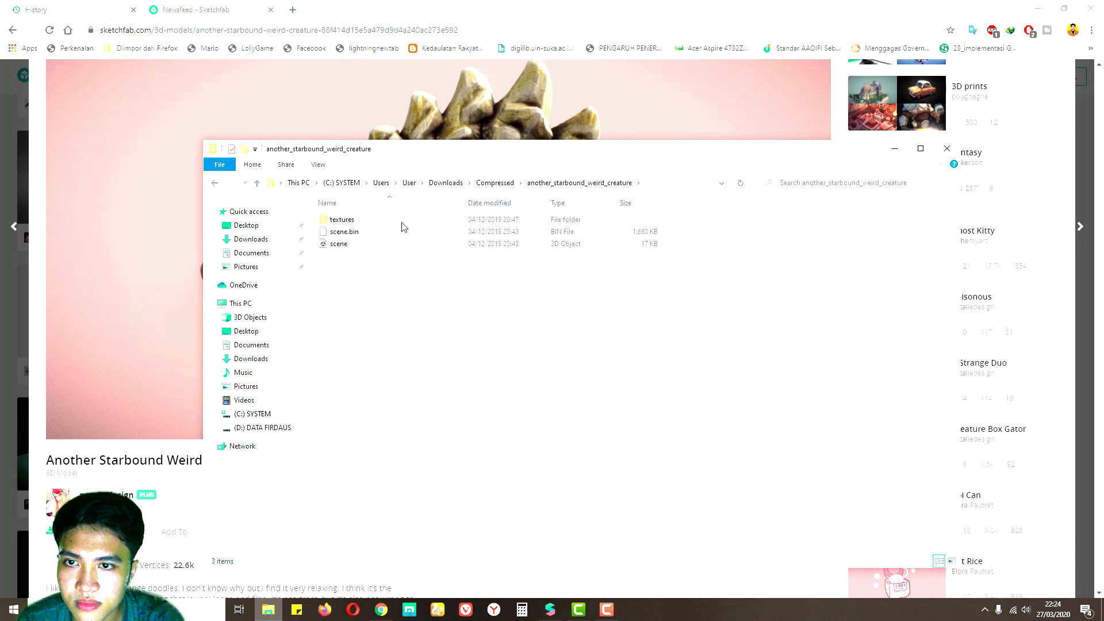
double_click(401, 222)
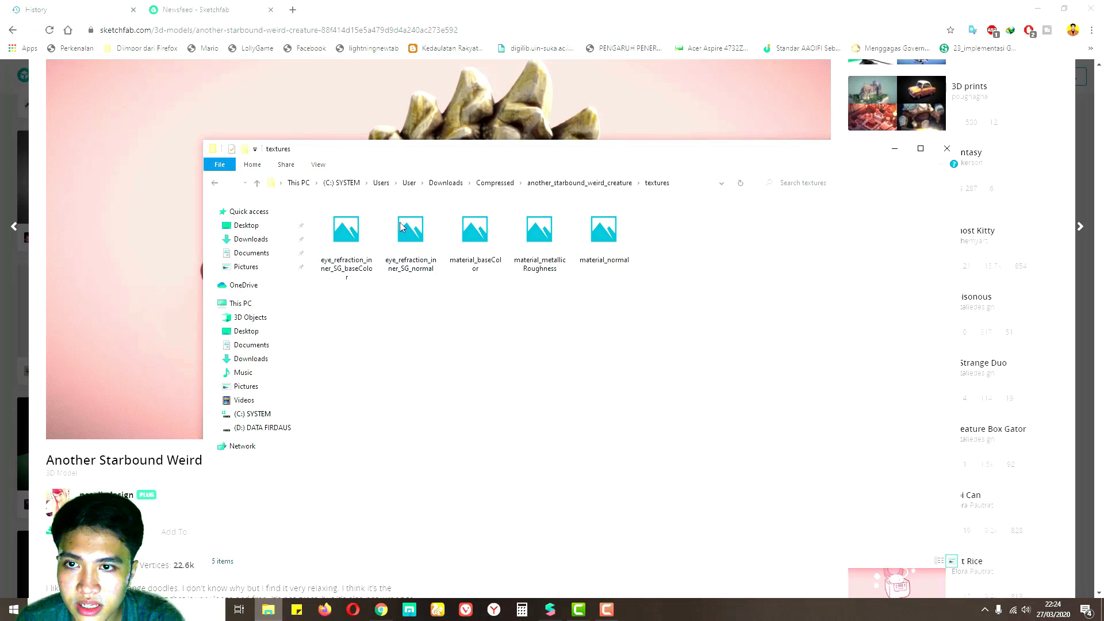
left_click(214, 183)
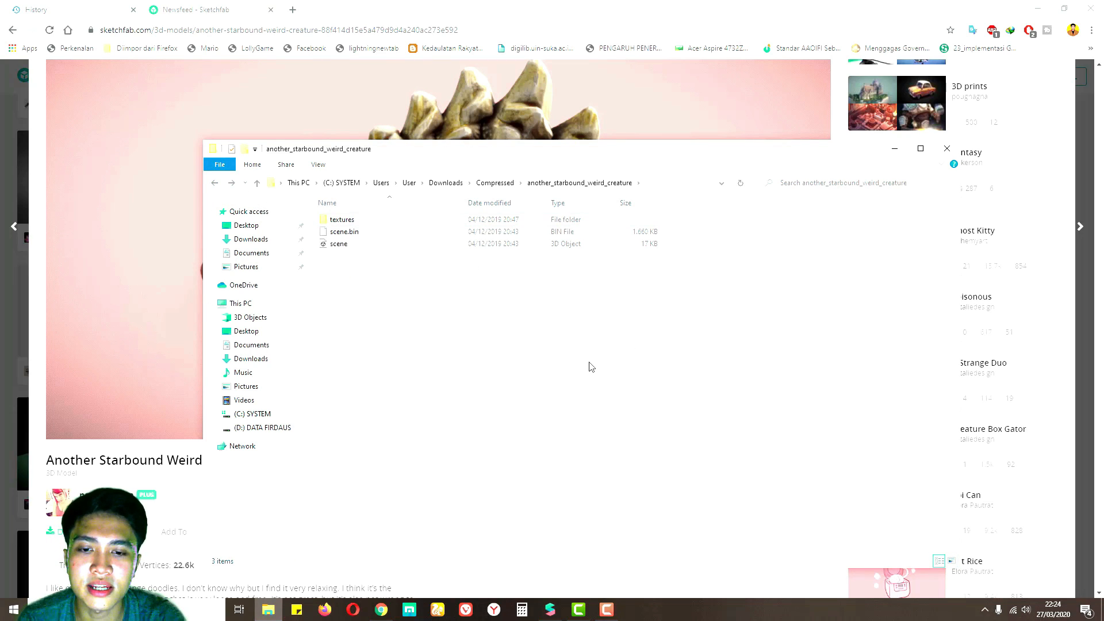
Step: Switch to the untitled Spark AR Studio project, dismissing the Facebook notification in the browser behind it
left_click(550, 609)
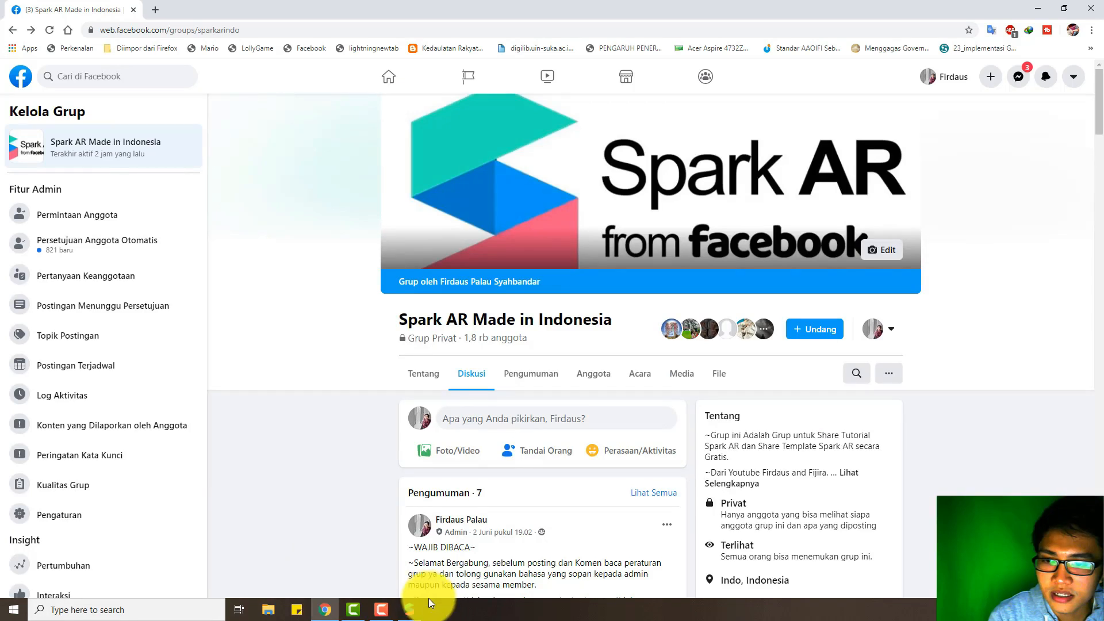
left_click(411, 608)
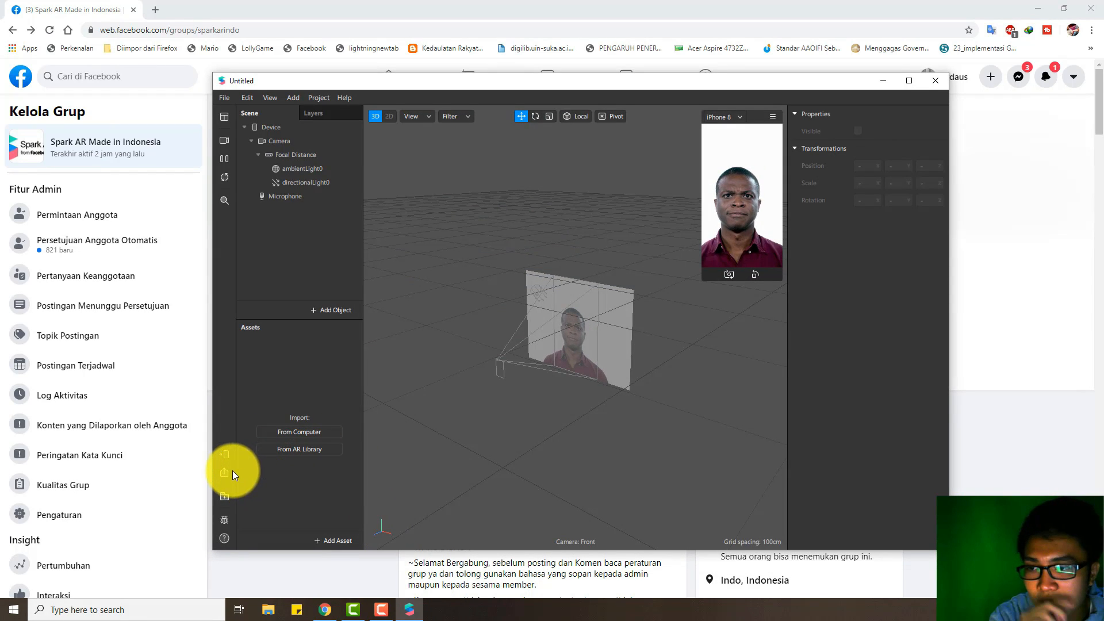
left_click(181, 521)
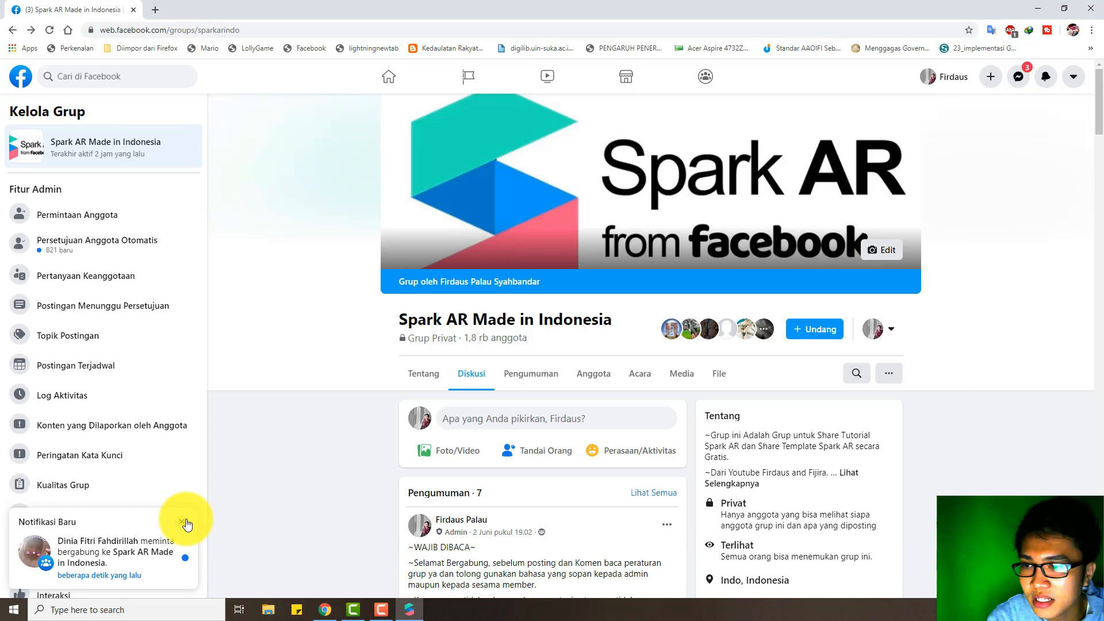
left_click(409, 609)
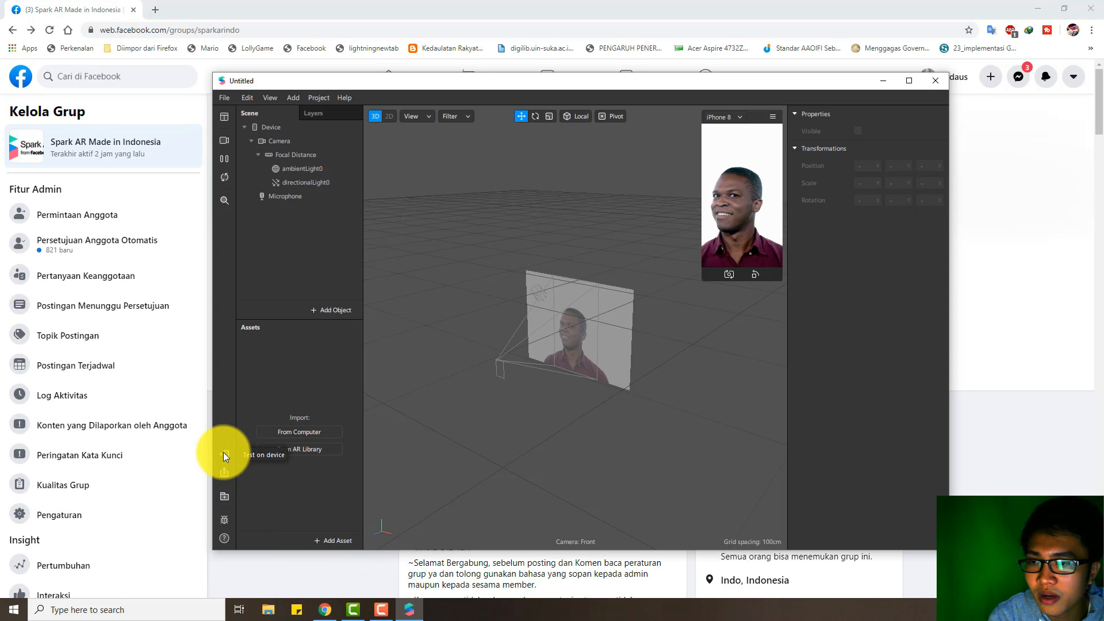
Step: Open the AR Library and browse the free models in its 3D Objects category
left_click(224, 499)
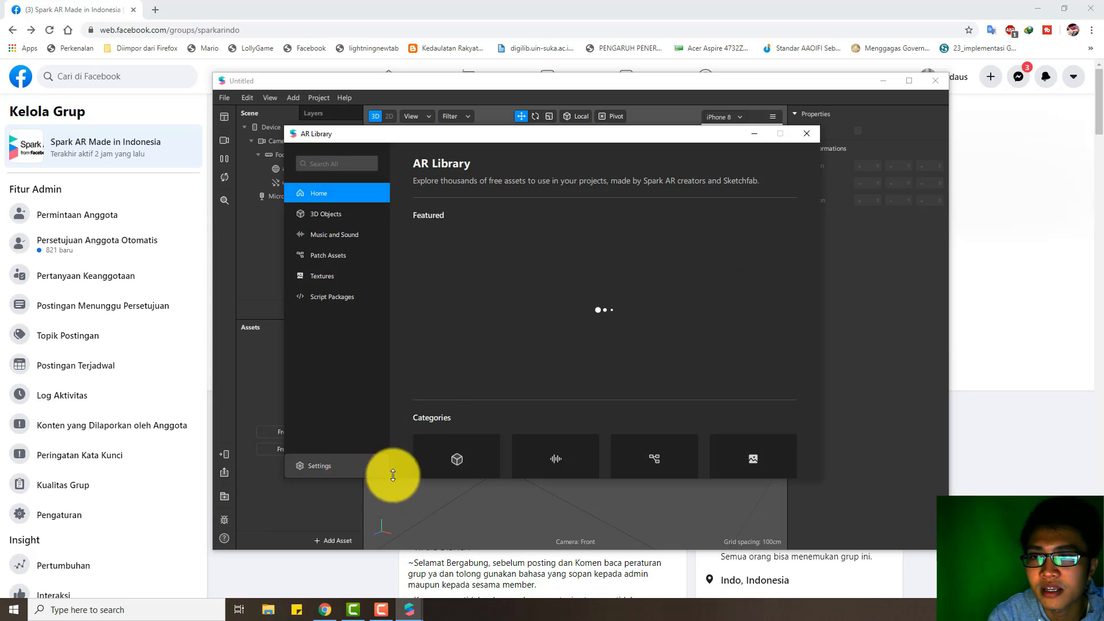
left_click(345, 217)
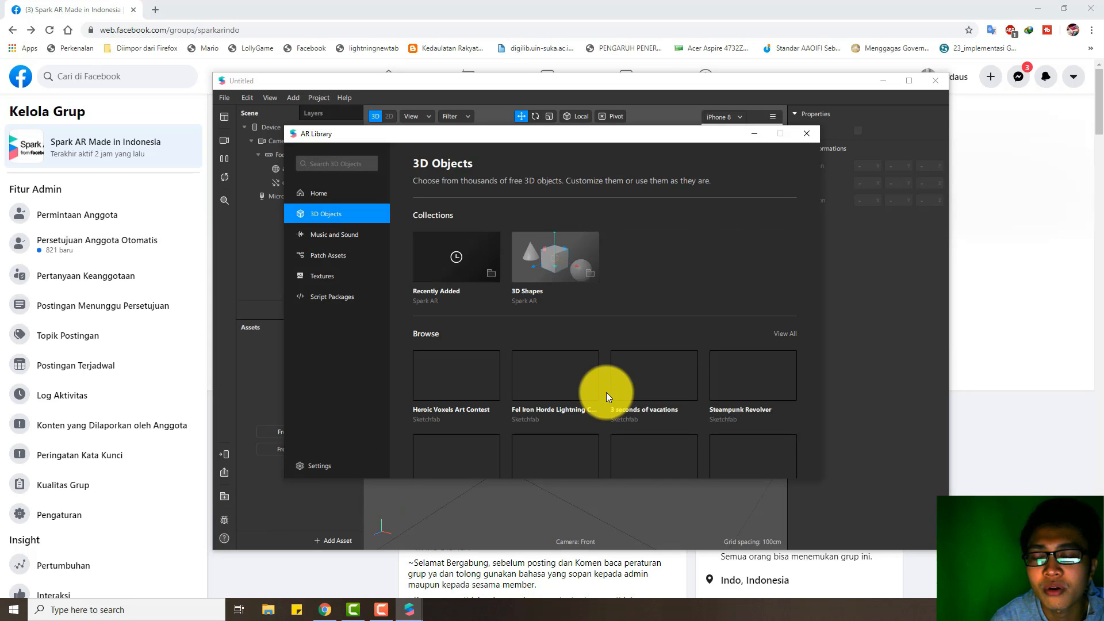
scroll(676, 377, "down", 4)
scroll(679, 376, "up", 3)
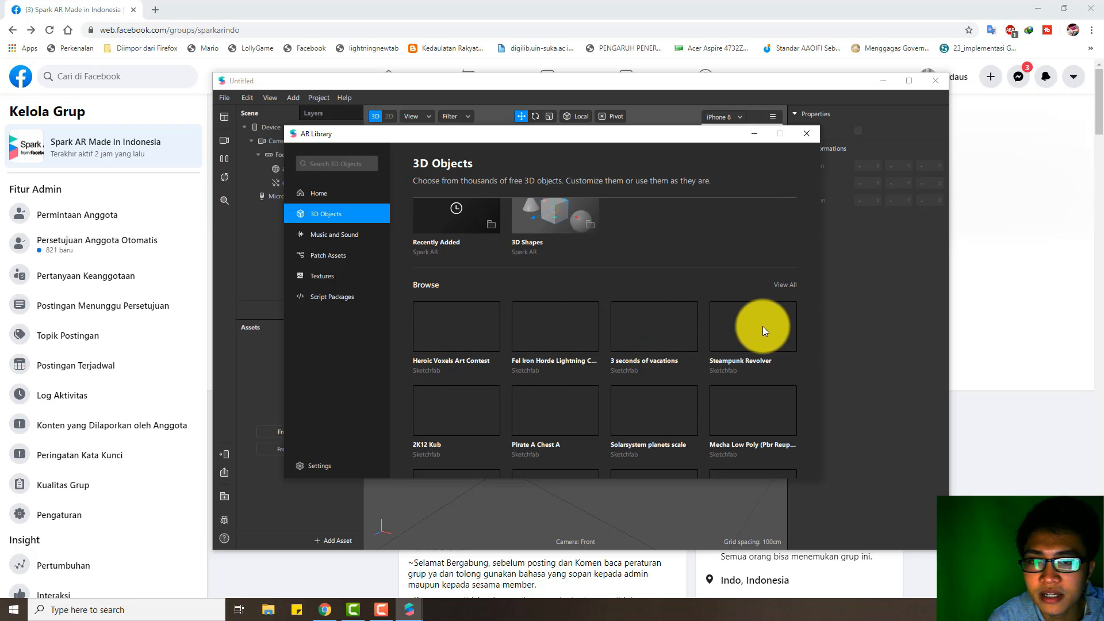
scroll(767, 340, "down", 2)
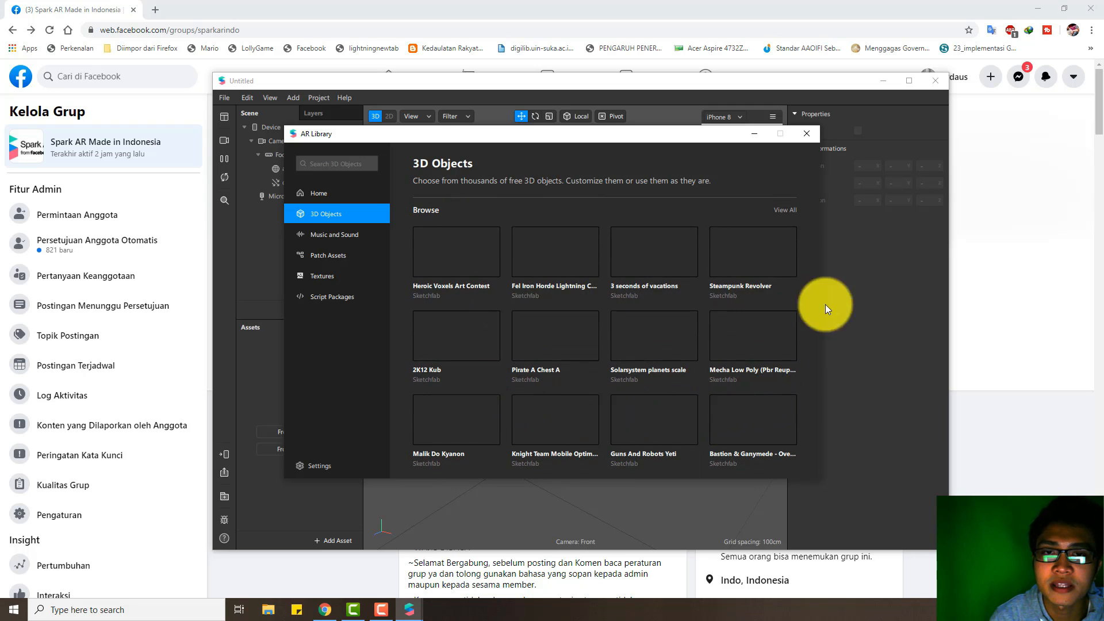
Step: Look over the AR Library's 3D object collections and free Sketchfab models, and close the library
scroll(732, 333, "up", 3)
scroll(655, 356, "down", 3)
scroll(609, 298, "up", 1)
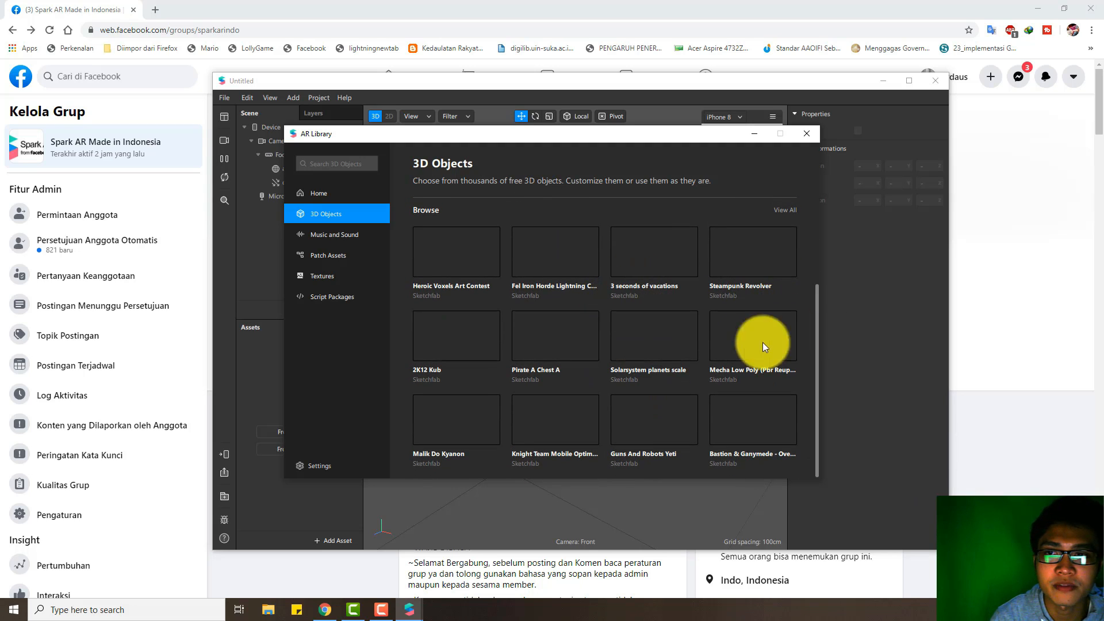
scroll(665, 348, "up", 3)
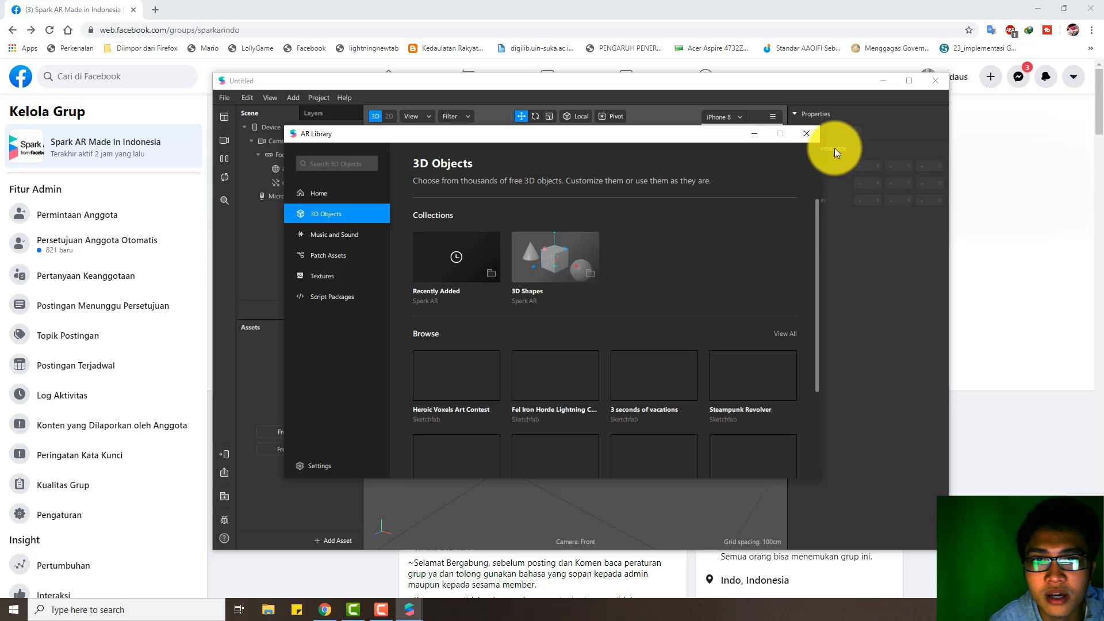
left_click(805, 137)
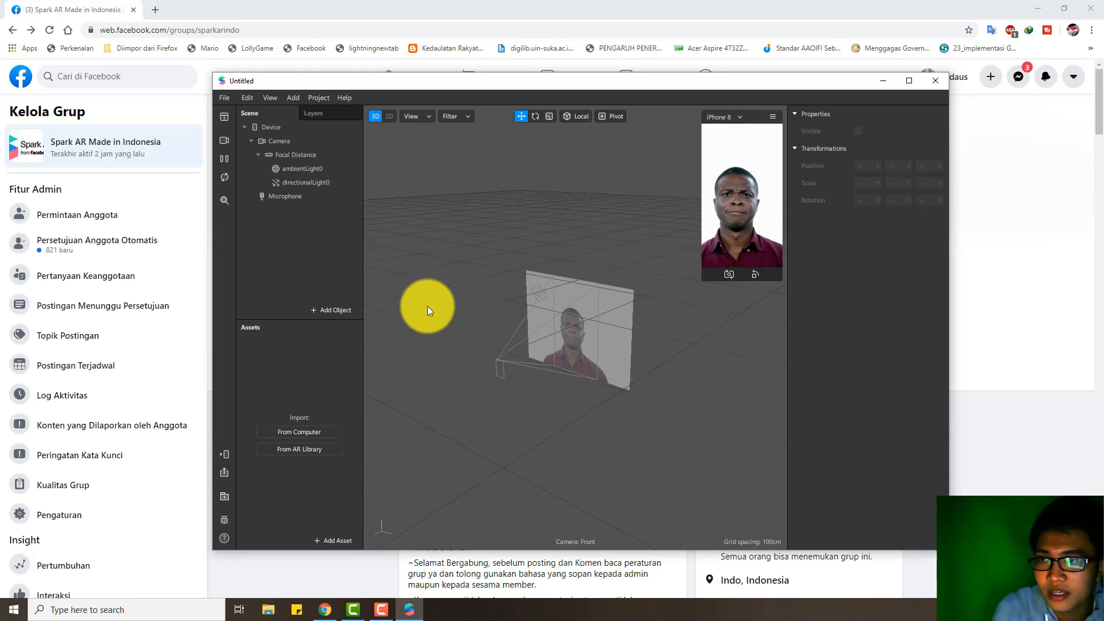
Step: Open the D: drive in File Explorer and return to the Spark AR Studio project
left_click(268, 609)
left_click(280, 438)
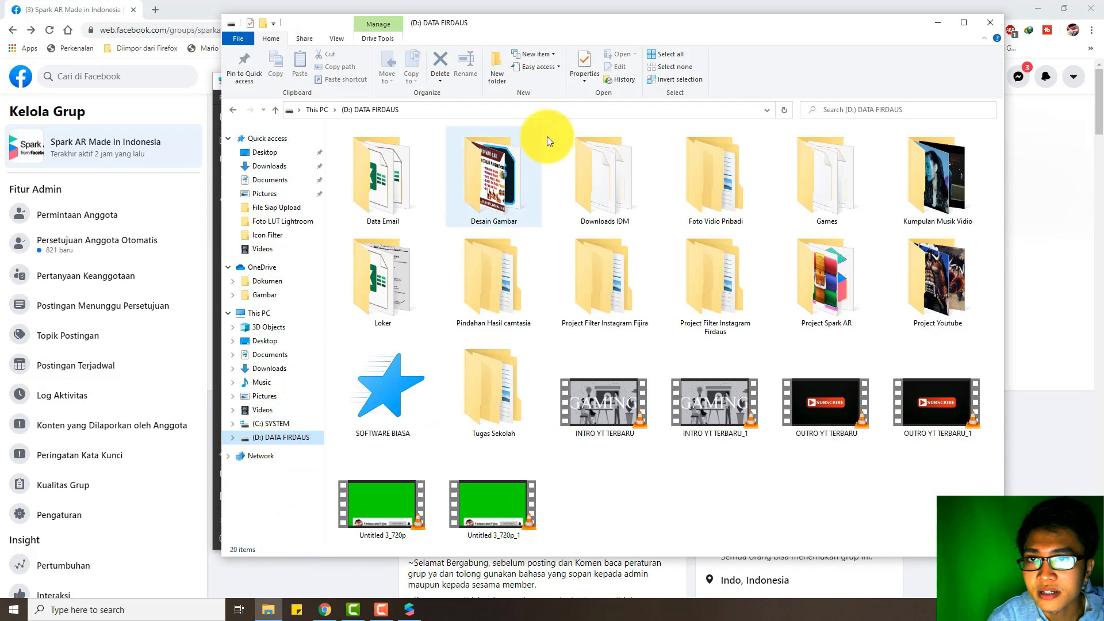
left_click(381, 609)
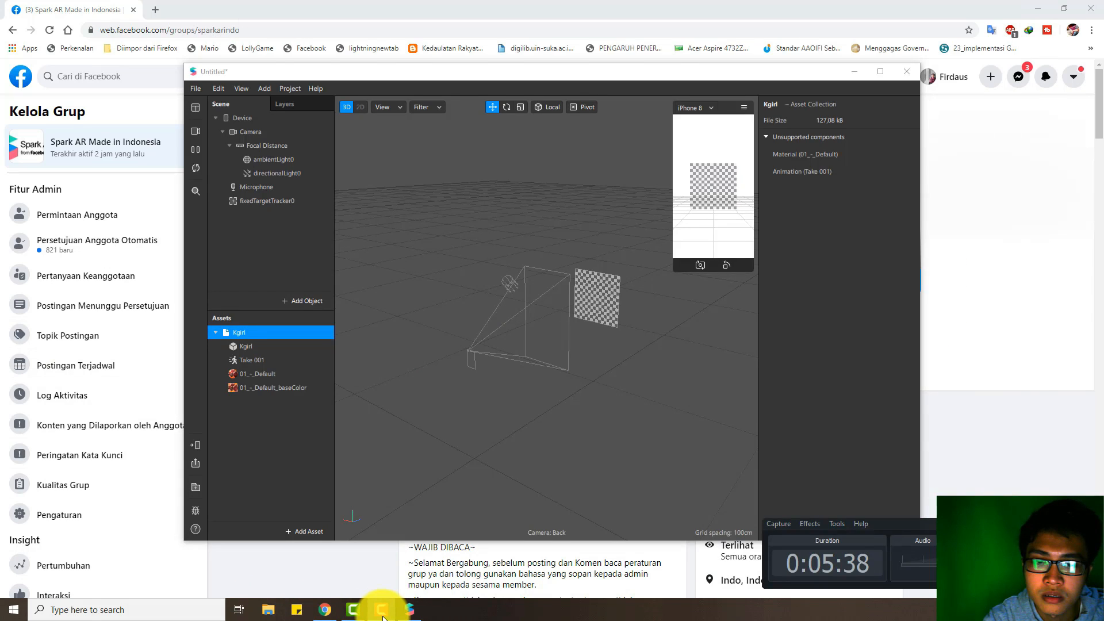
left_click(381, 610)
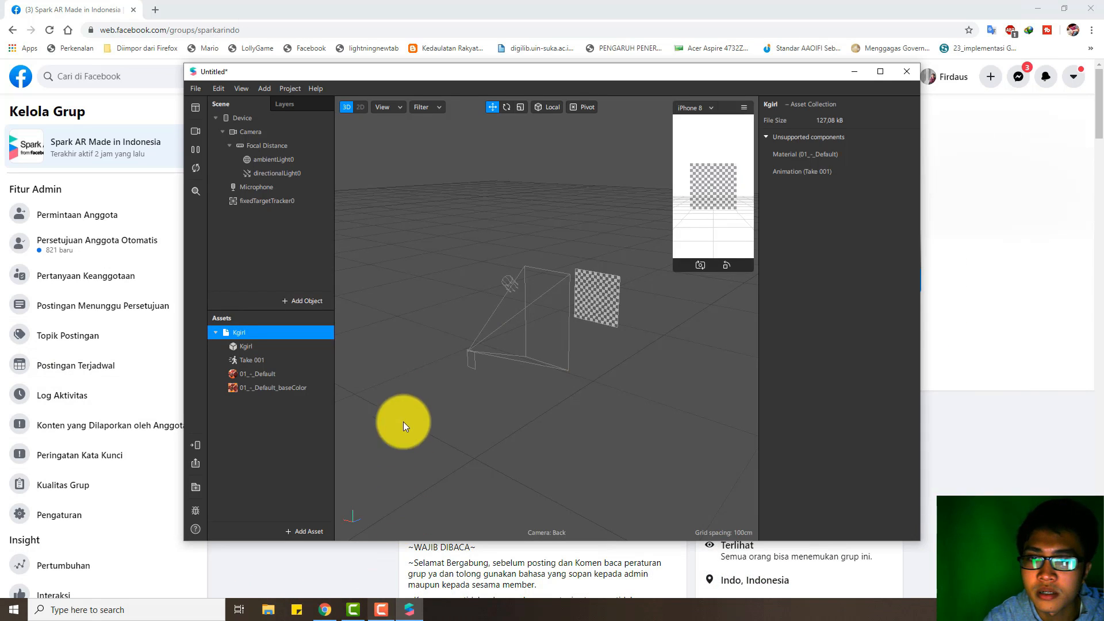
Step: Delete the fixed target tracker from the scene
left_click(321, 202)
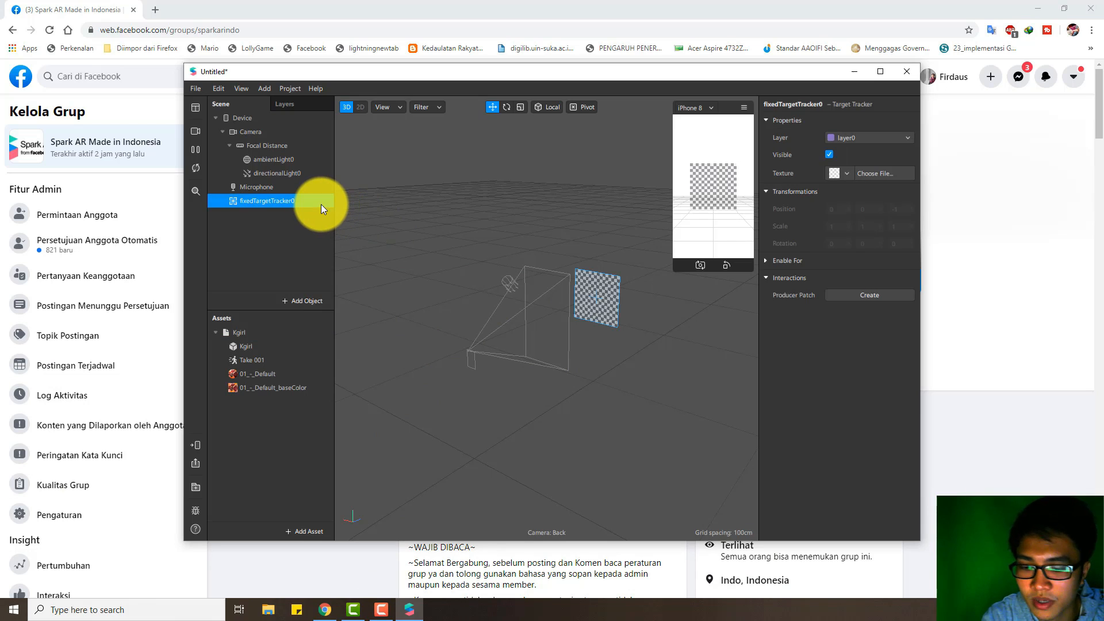
key("Delete")
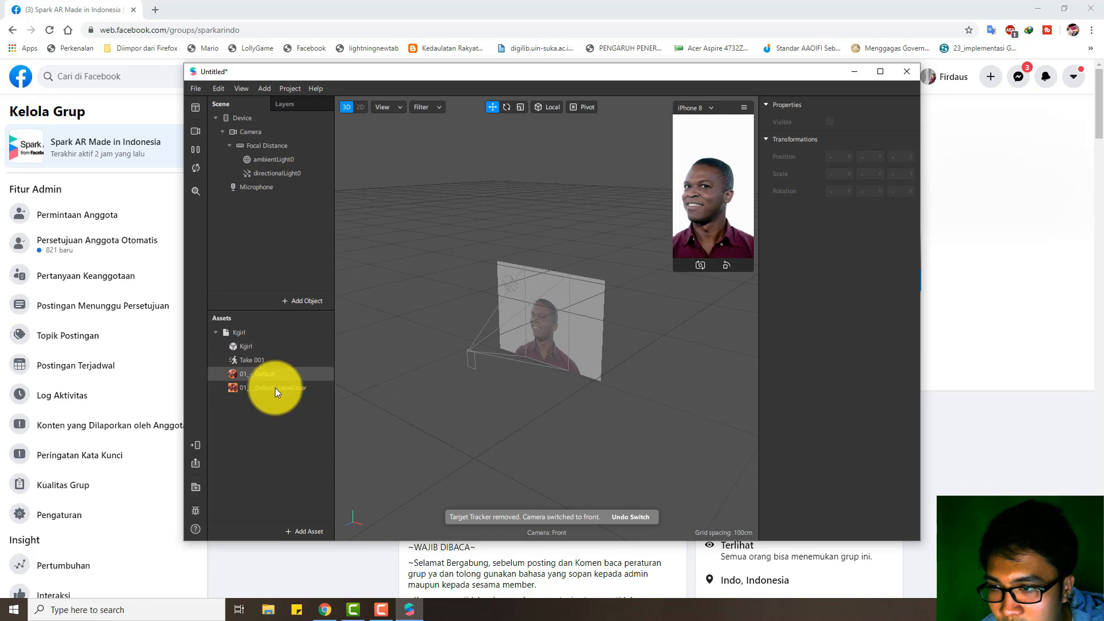
Step: Examine the imported Kgirl asset's components: its model, Take 001 animation, 01_-_Default material and 01_-_Default_baseColor texture
left_click(262, 344)
left_click(264, 331)
left_click(265, 343)
left_click(264, 360)
left_click(267, 374)
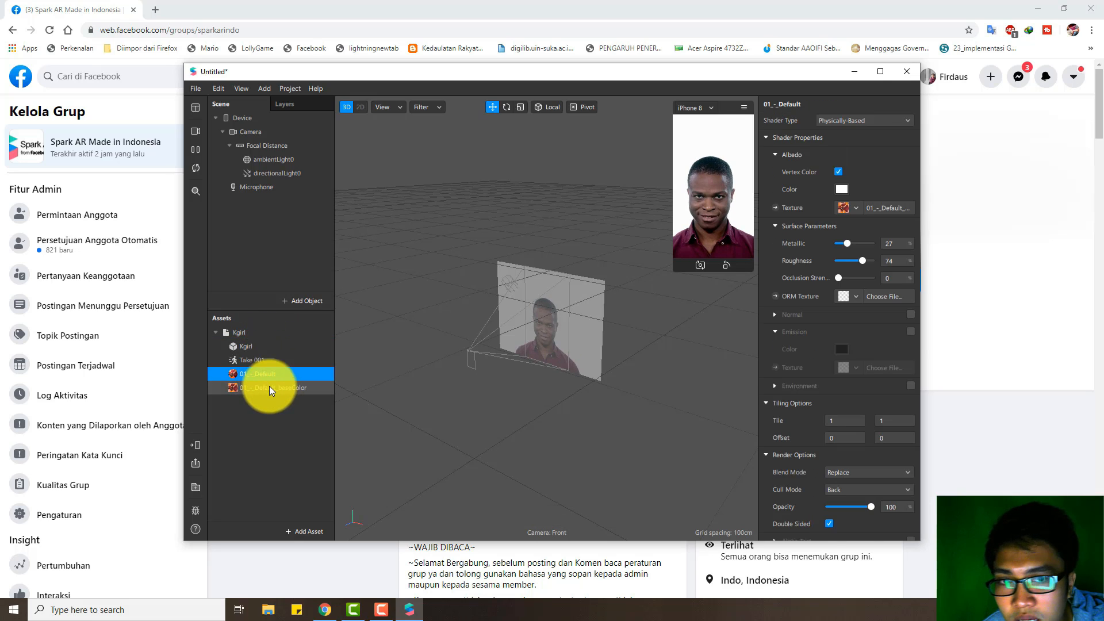
left_click(270, 387)
left_click(273, 375)
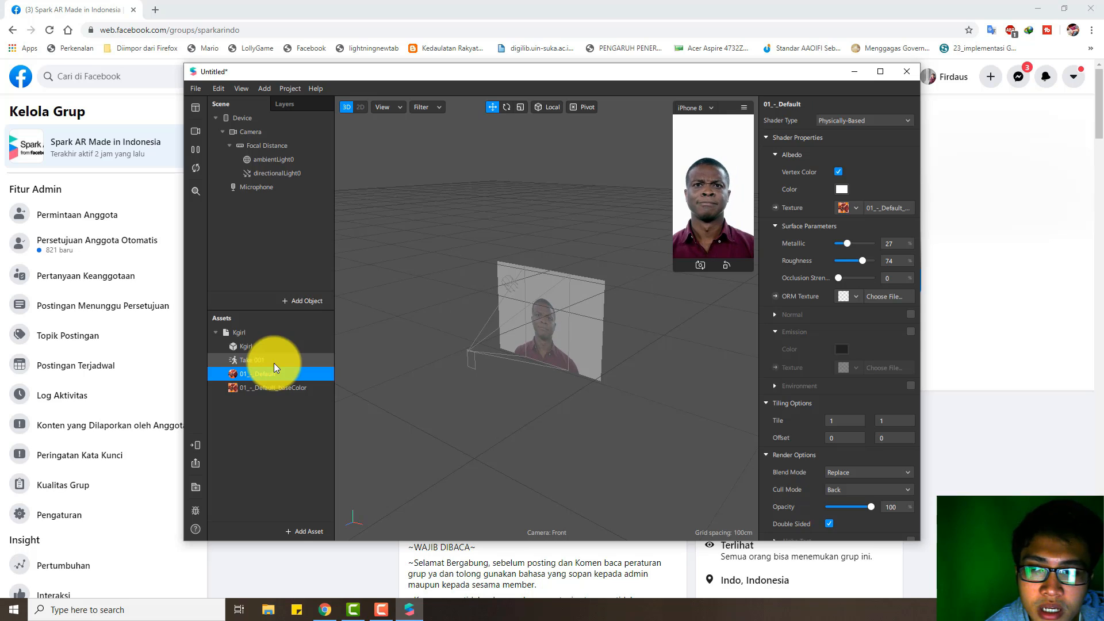
left_click(274, 364)
left_click(271, 386)
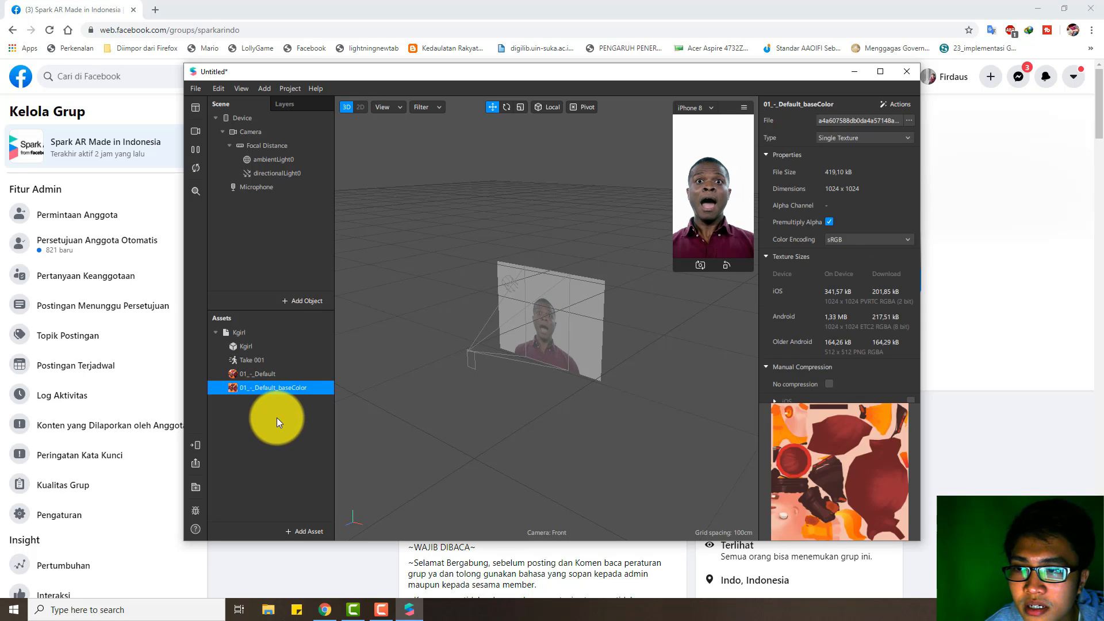
left_click(277, 419)
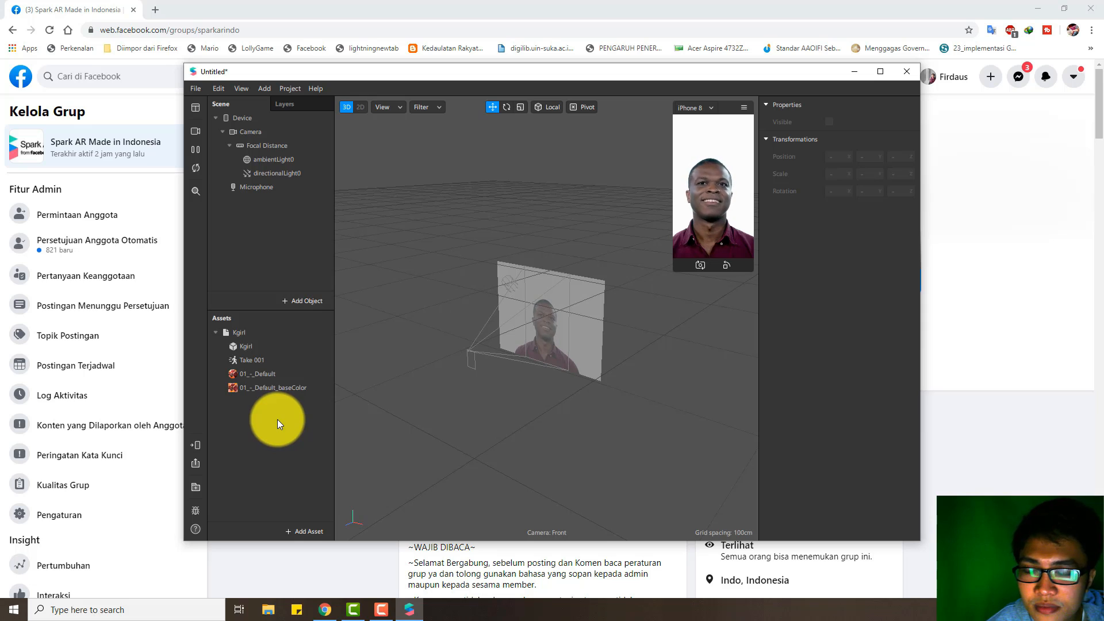
Step: Add a Fixed Target Tracker to the scene from the Device object
left_click(261, 119)
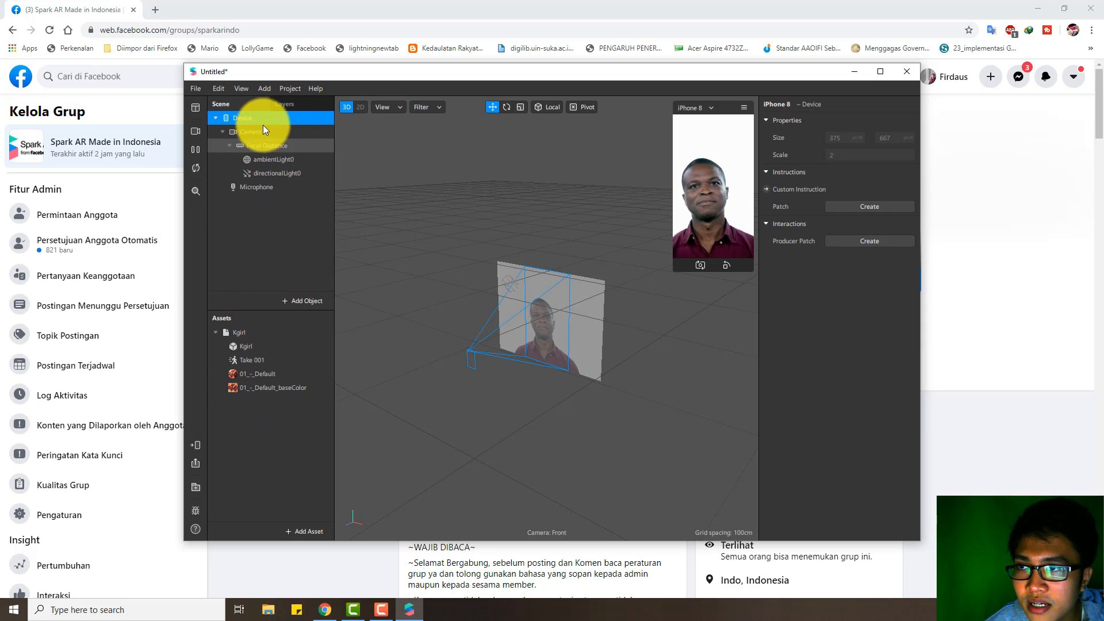
right_click(258, 119)
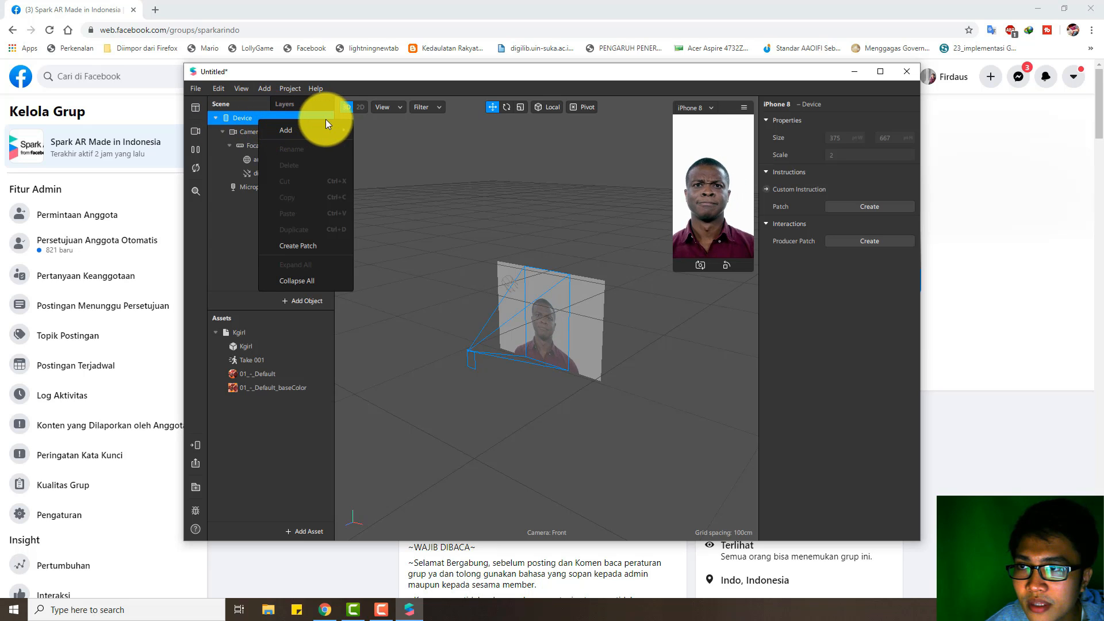
mouse_move(340, 131)
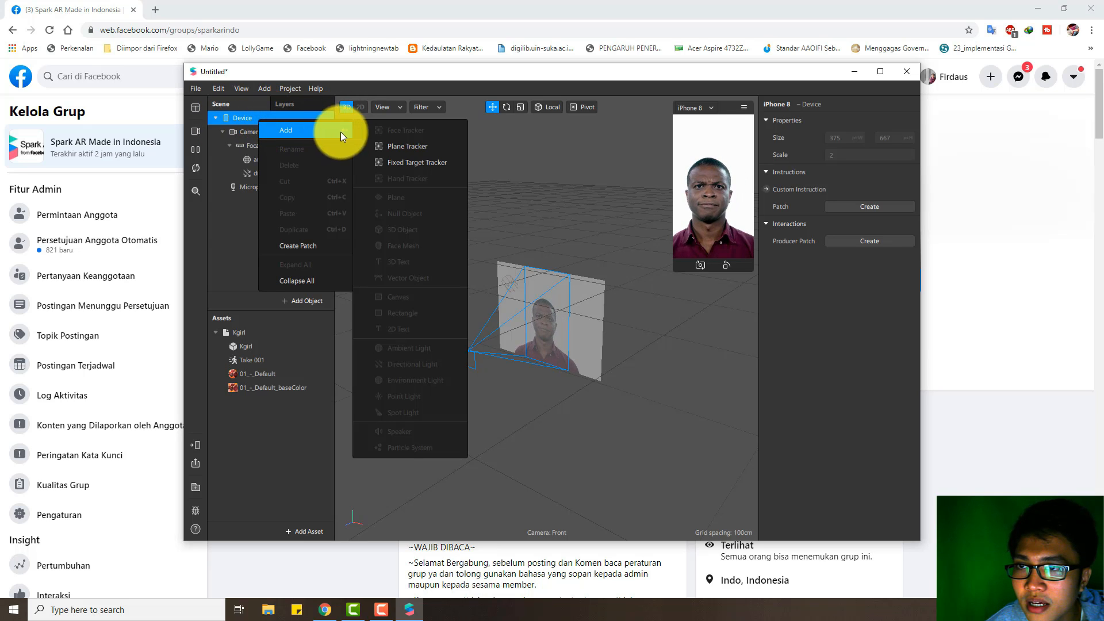
left_click(394, 164)
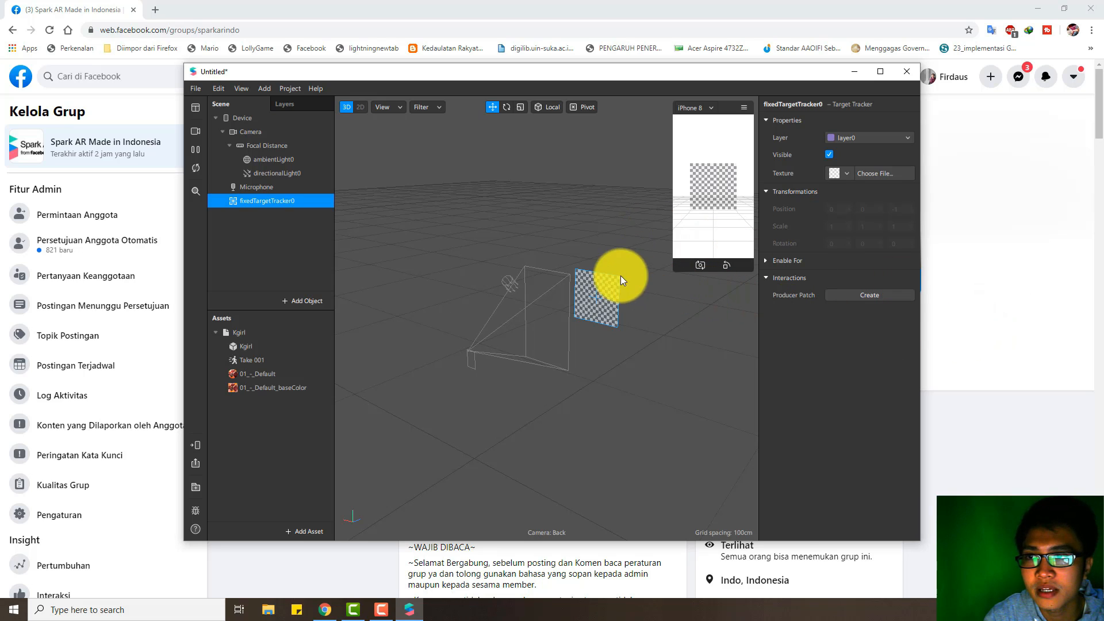
Step: Import the scene character image from the computer's 3D Objects folder as a texture asset
left_click(311, 530)
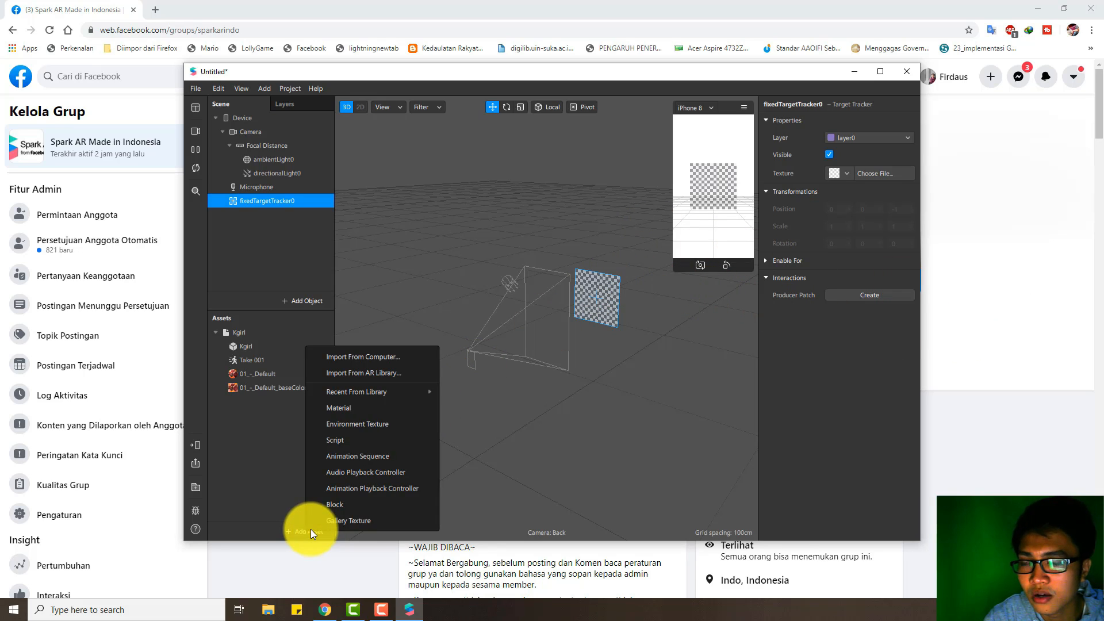
left_click(346, 360)
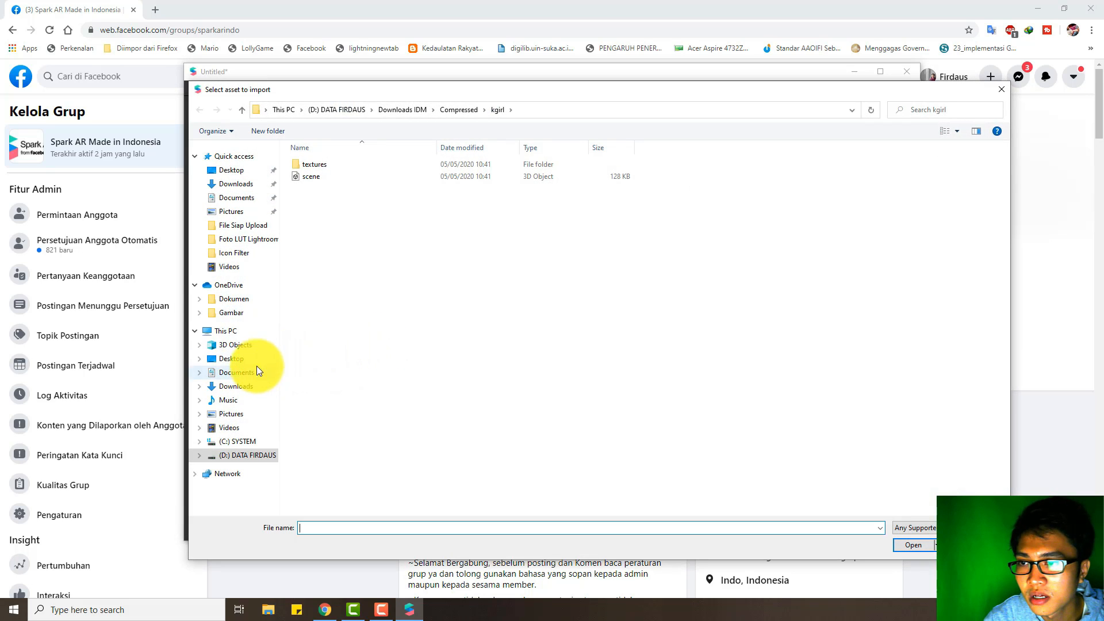
left_click(240, 417)
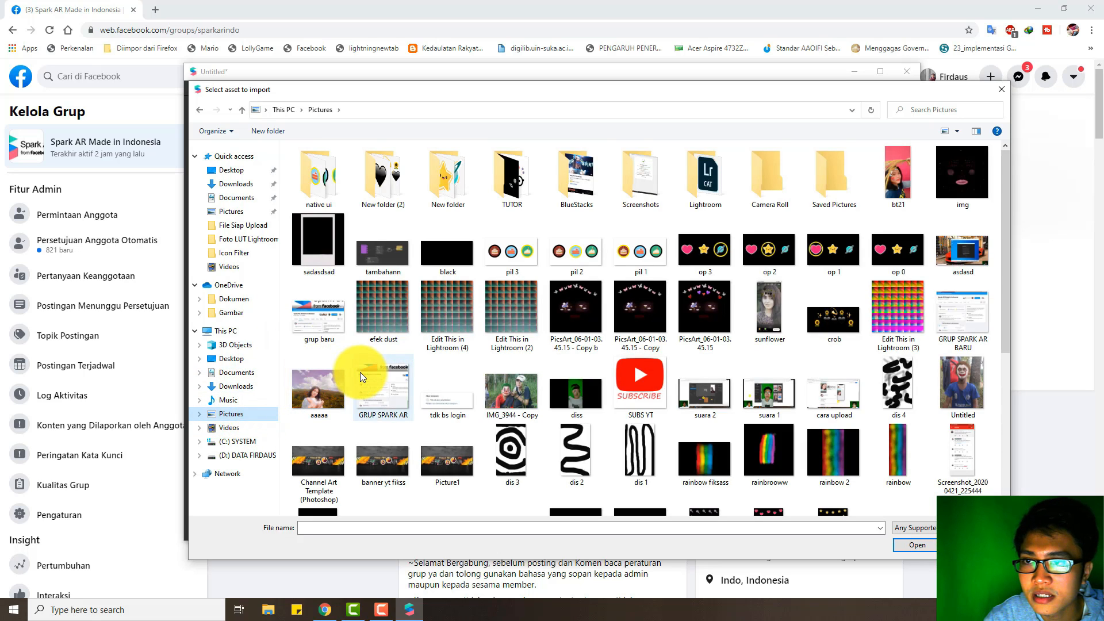
scroll(360, 371, "down", 5)
scroll(398, 390, "up", 5)
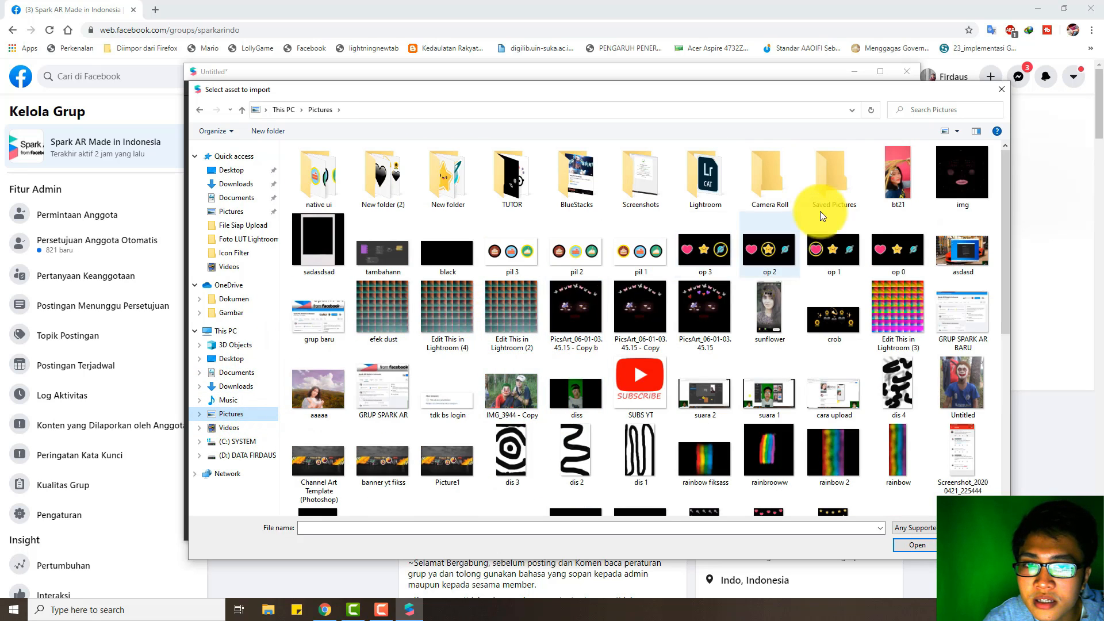
left_click(235, 345)
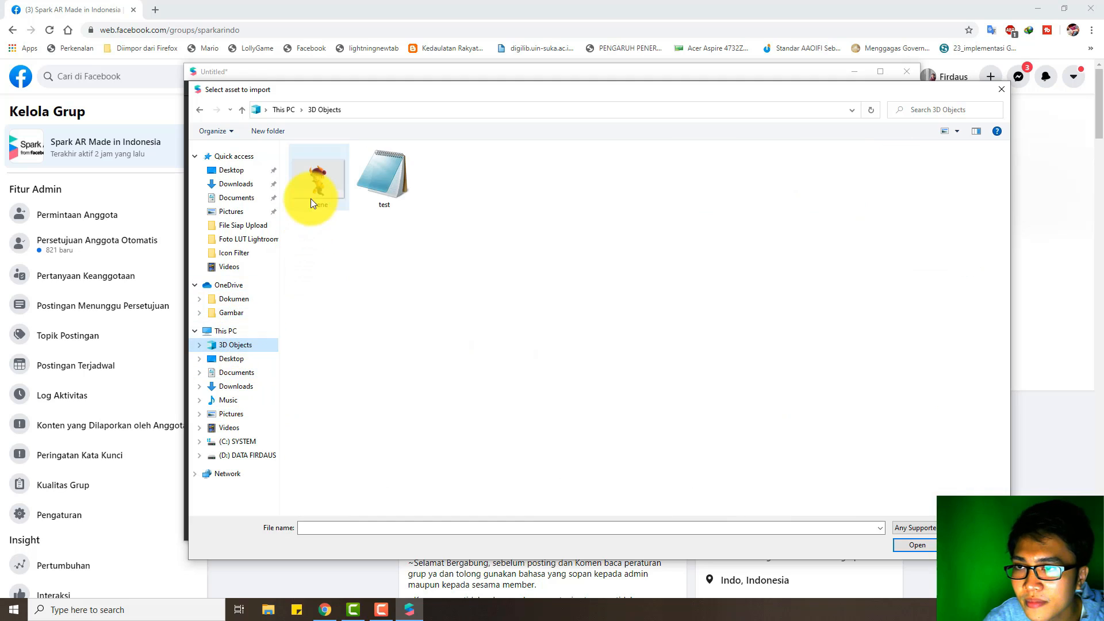
double_click(310, 200)
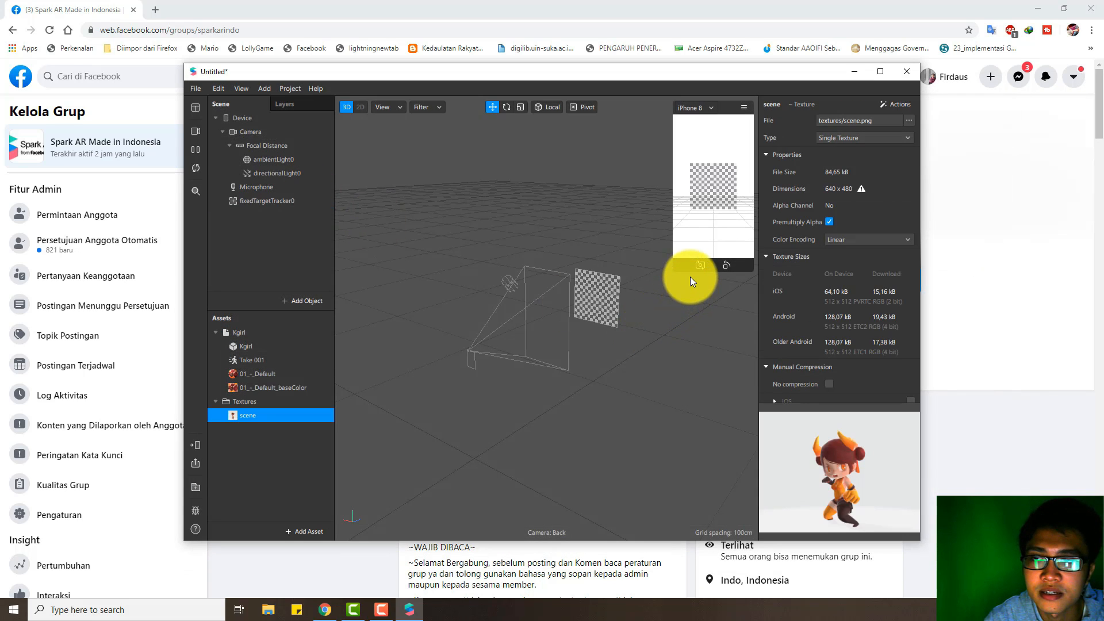
Step: Assign the scene texture to fixedTargetTracker0 as its target image
left_click(268, 202)
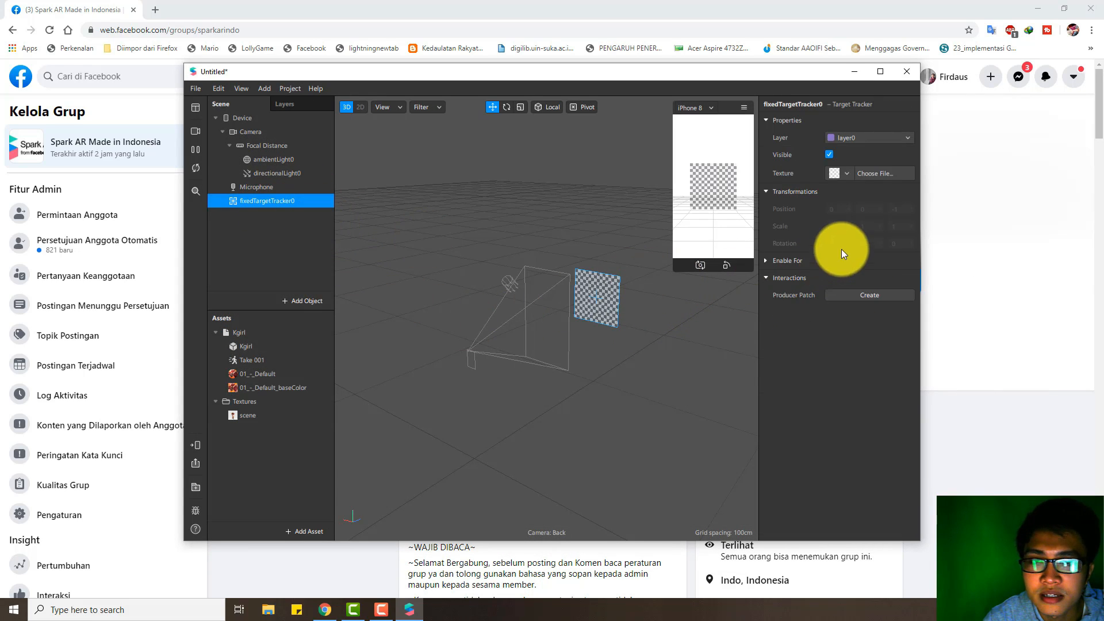
left_click(288, 417)
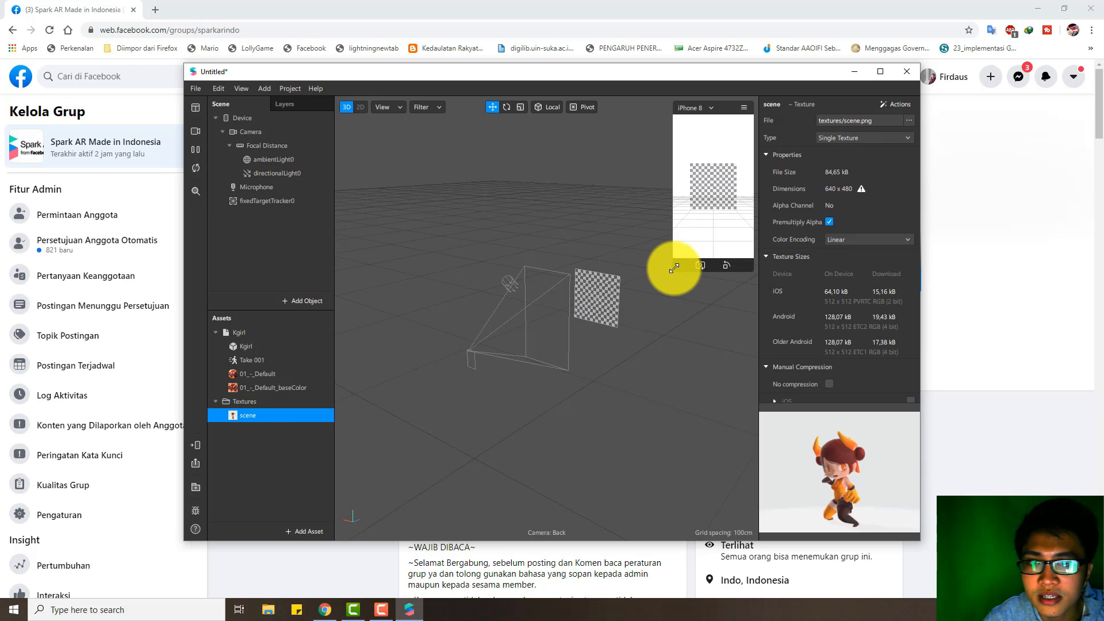
left_click_drag(672, 269, 641, 321)
left_click(253, 202)
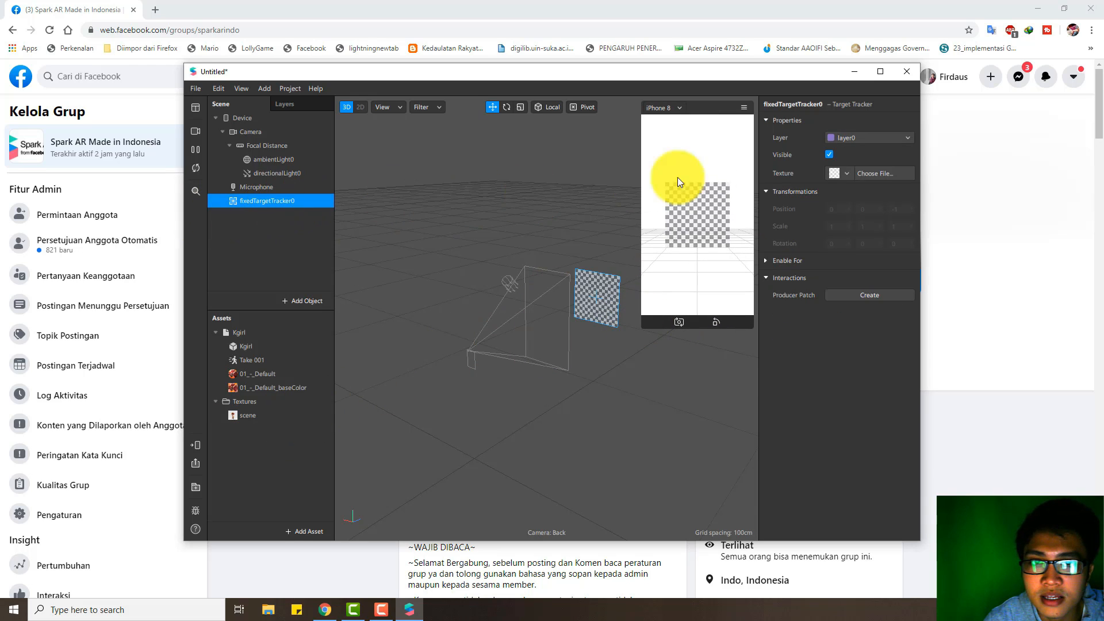
left_click(848, 173)
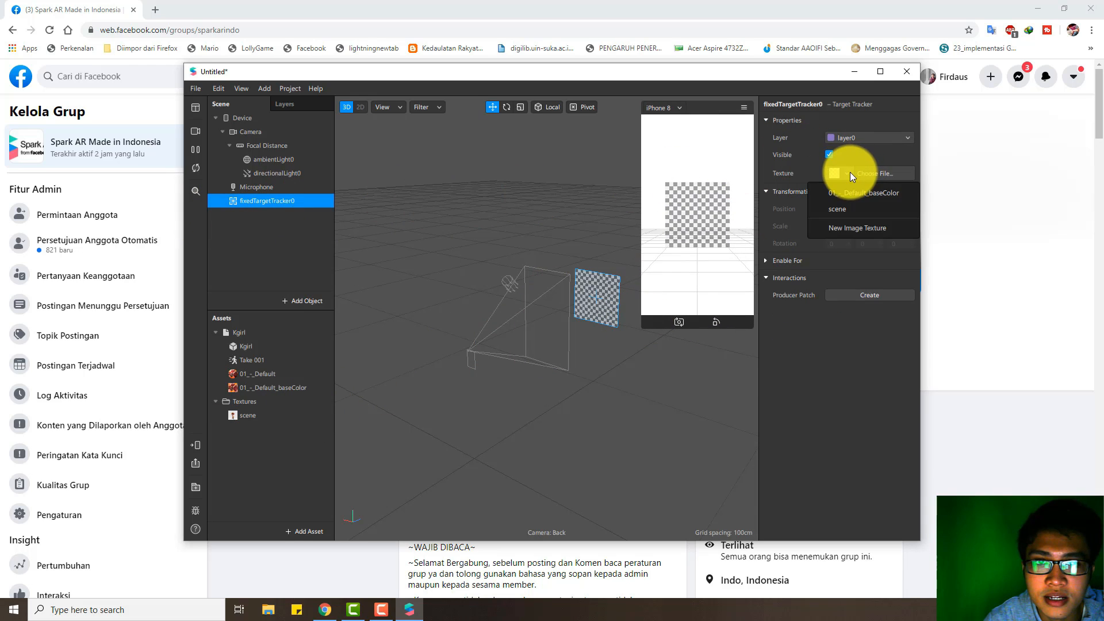
left_click(851, 209)
Step: Enlarge the iPhone 8 preview to examine the target image on the tracker
mouse_move(641, 322)
left_mouse_down()
mouse_move(570, 494)
mouse_move(689, 241)
mouse_move(652, 309)
left_mouse_up()
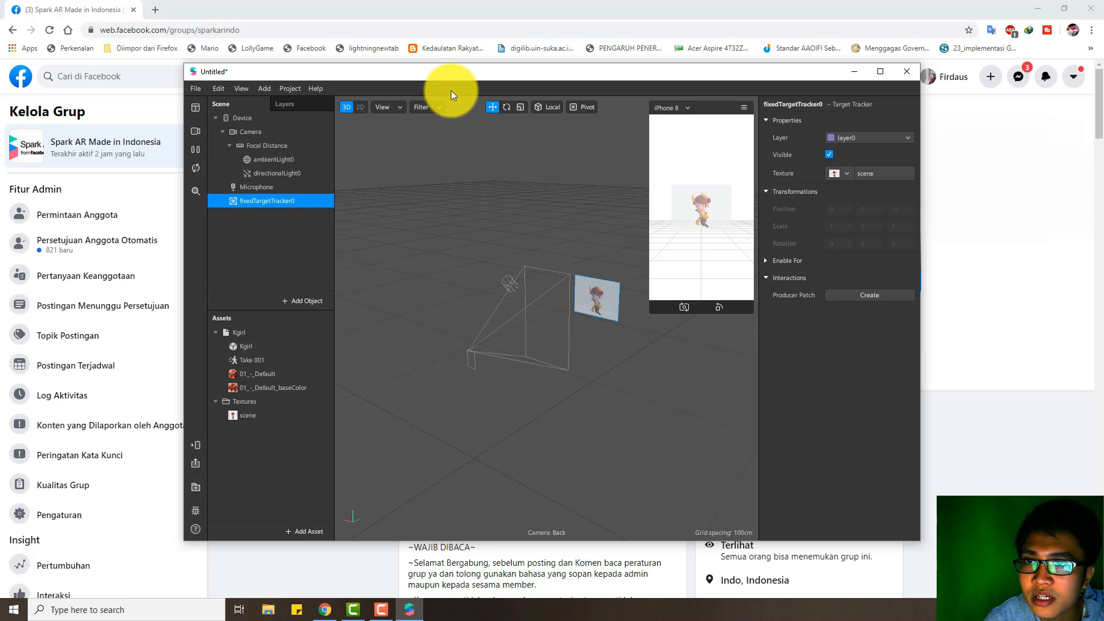
scroll(608, 308, "up", 4)
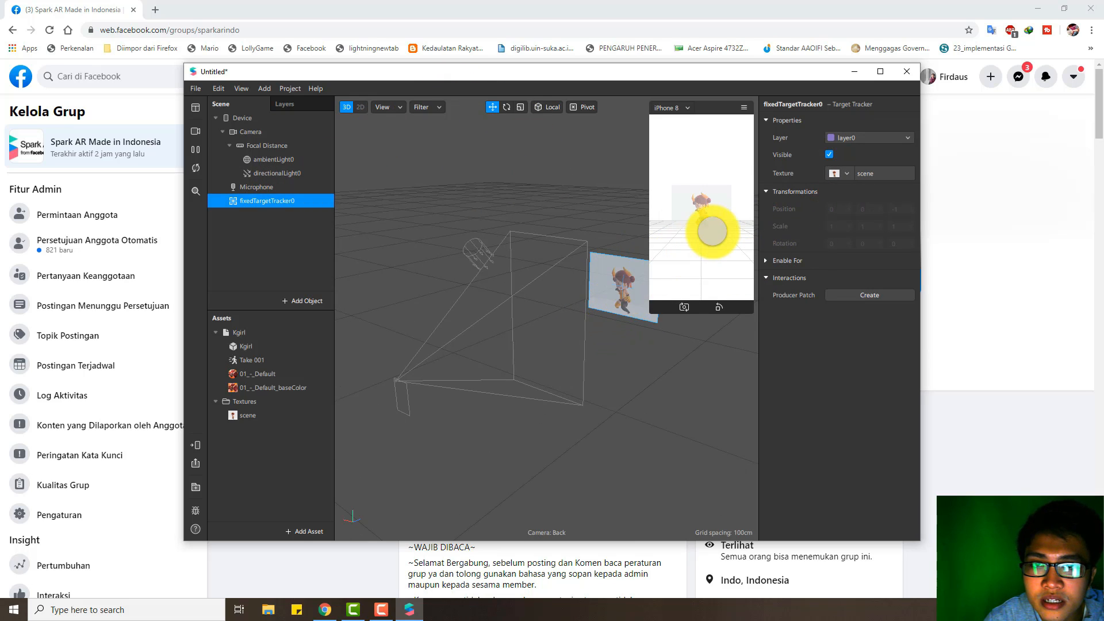
scroll(712, 229, "down", 2)
left_click_drag(650, 313, 574, 424)
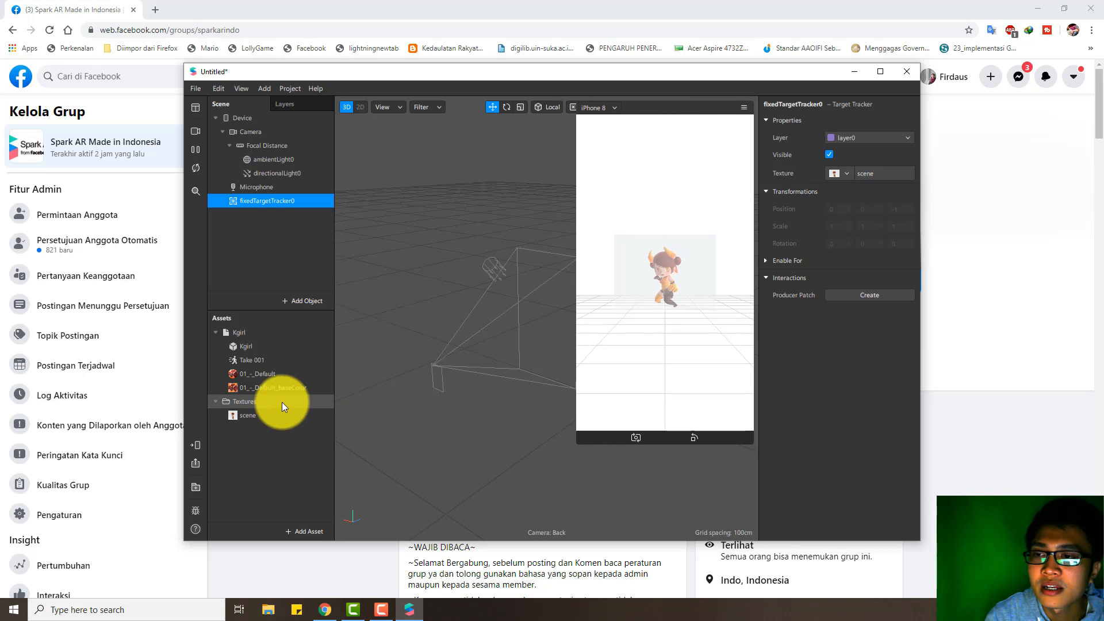
Step: Place the Kgirl model under fixedTargetTracker0 and shrink the iPhone 8 preview to uncover the whole character in the viewport
left_click(253, 335)
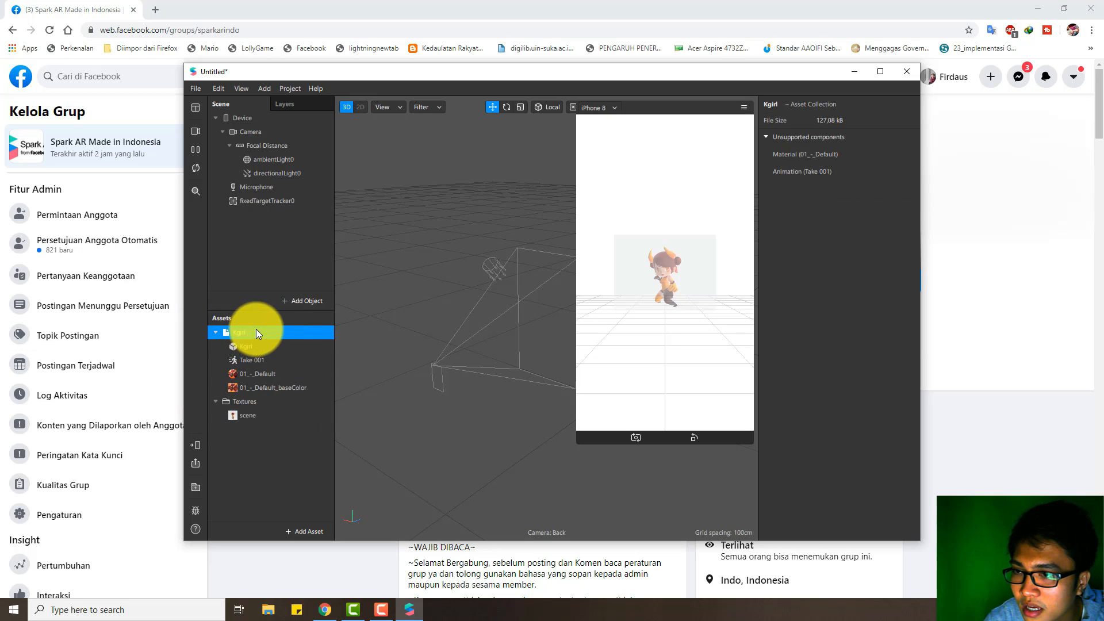
left_click_drag(242, 335, 278, 201)
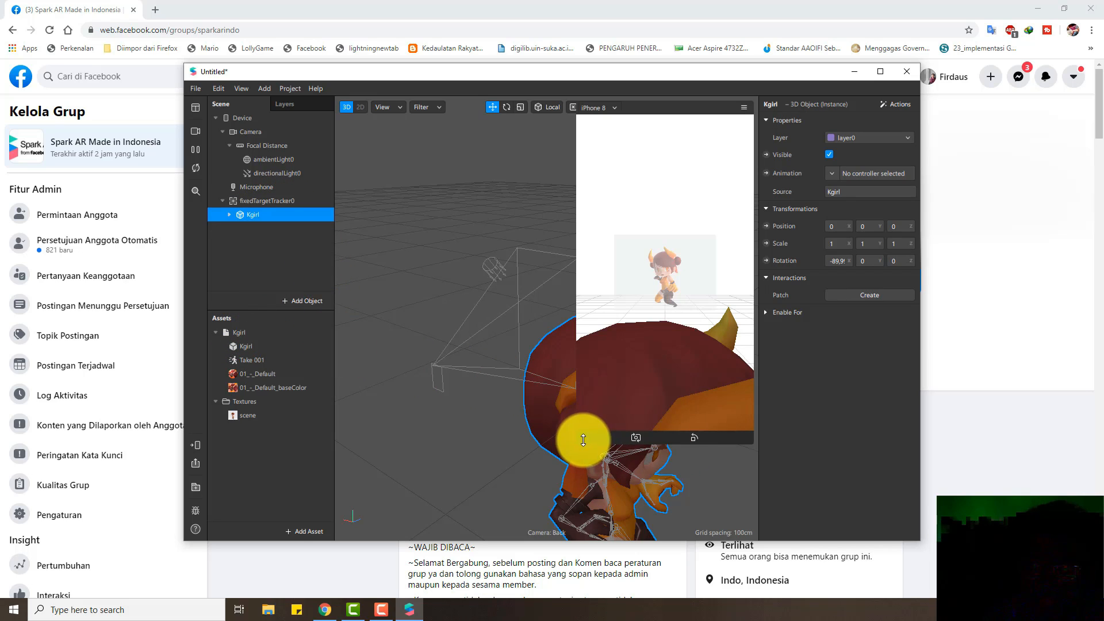
left_click_drag(584, 440, 696, 261)
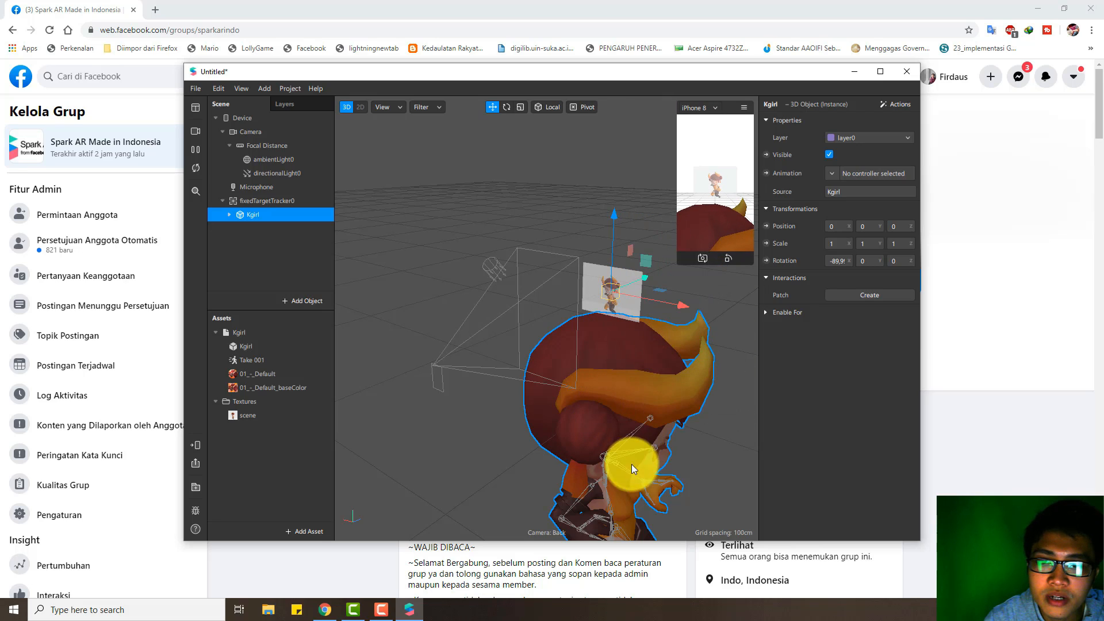
scroll(633, 486, "down", 5)
scroll(586, 467, "up", 3)
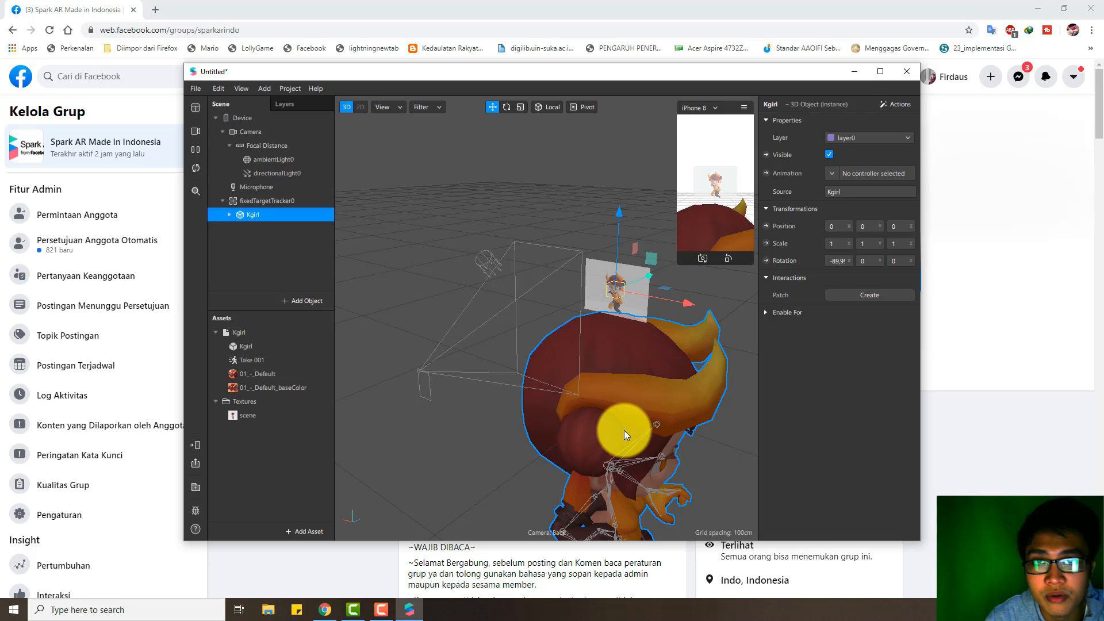
scroll(623, 430, "down", 3)
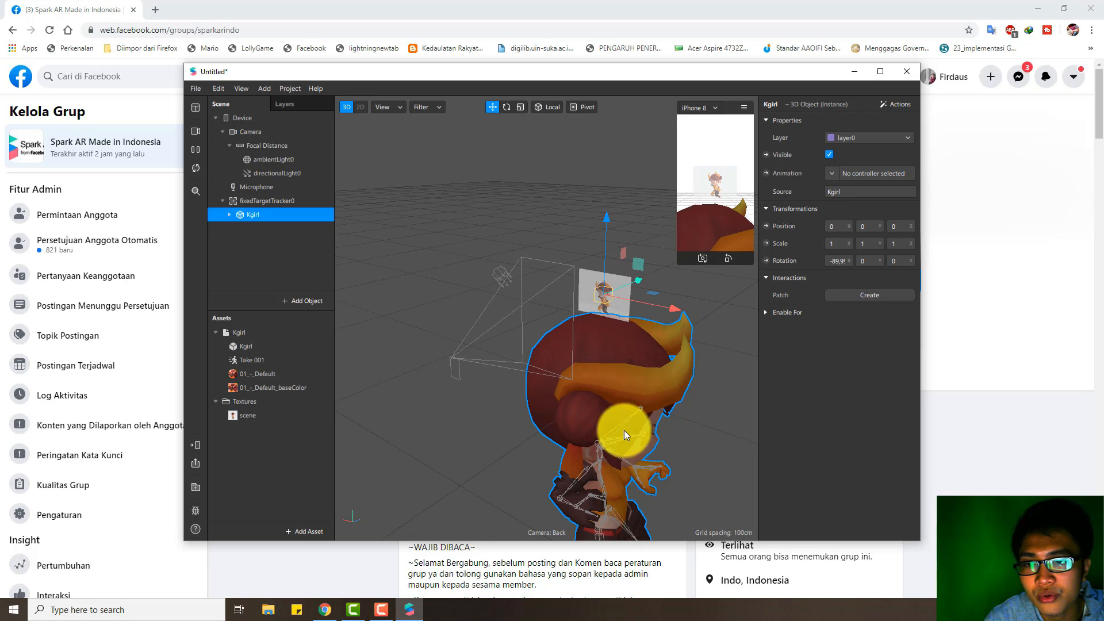
scroll(584, 488, "down", 2)
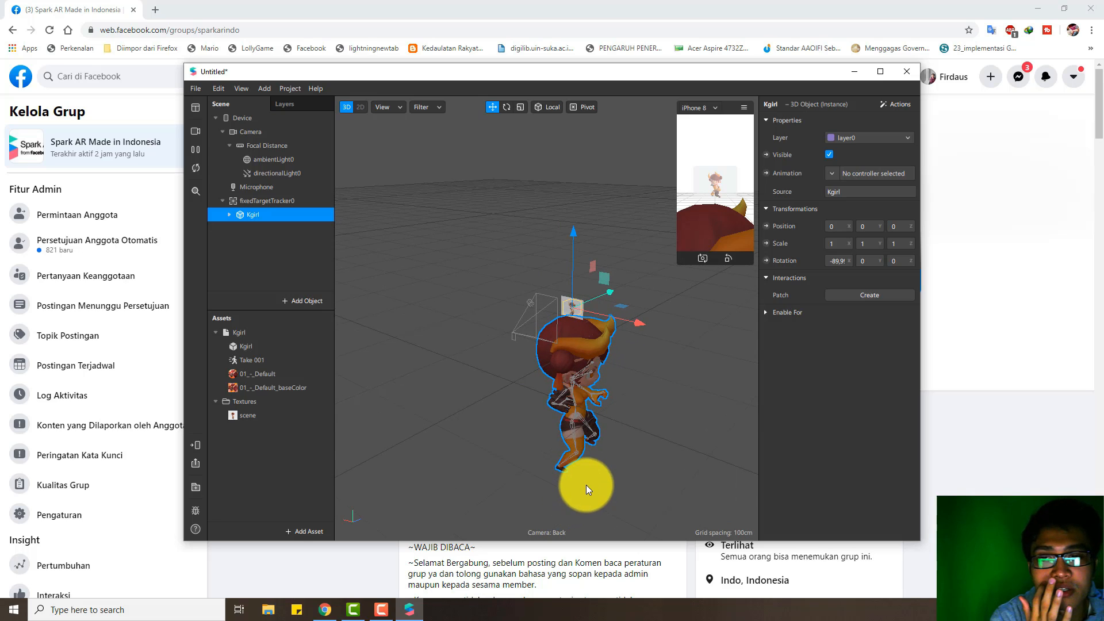
Step: Rotate the Kgirl model about its X axis to about 0 degrees and slightly enlarge the iPhone 8 preview
scroll(586, 481, "up", 3)
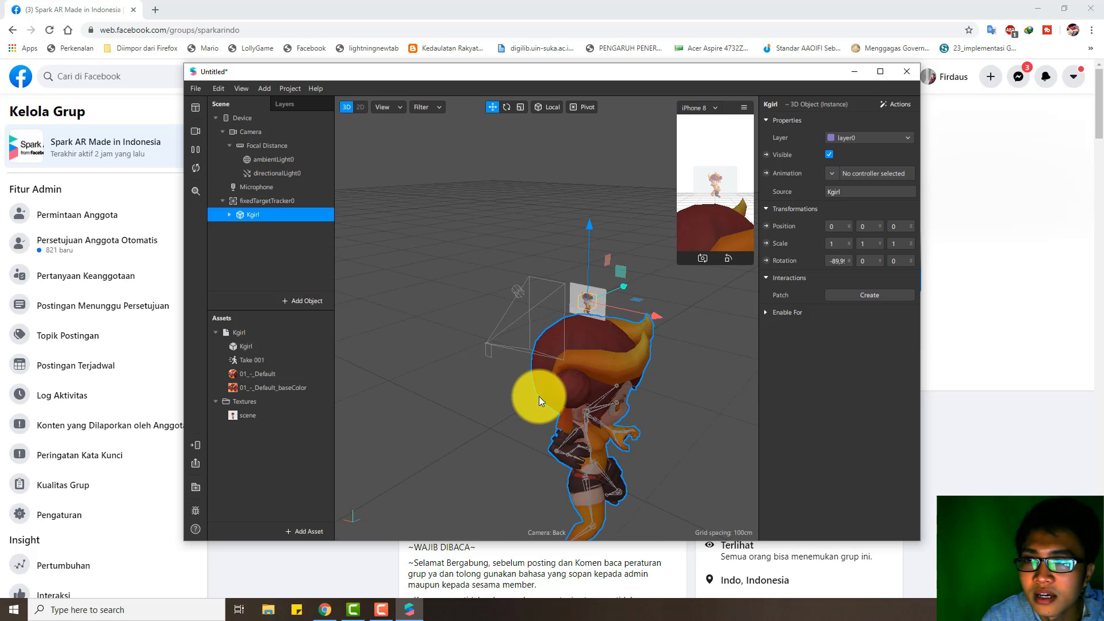
scroll(540, 396, "up", 1)
scroll(660, 326, "up", 2)
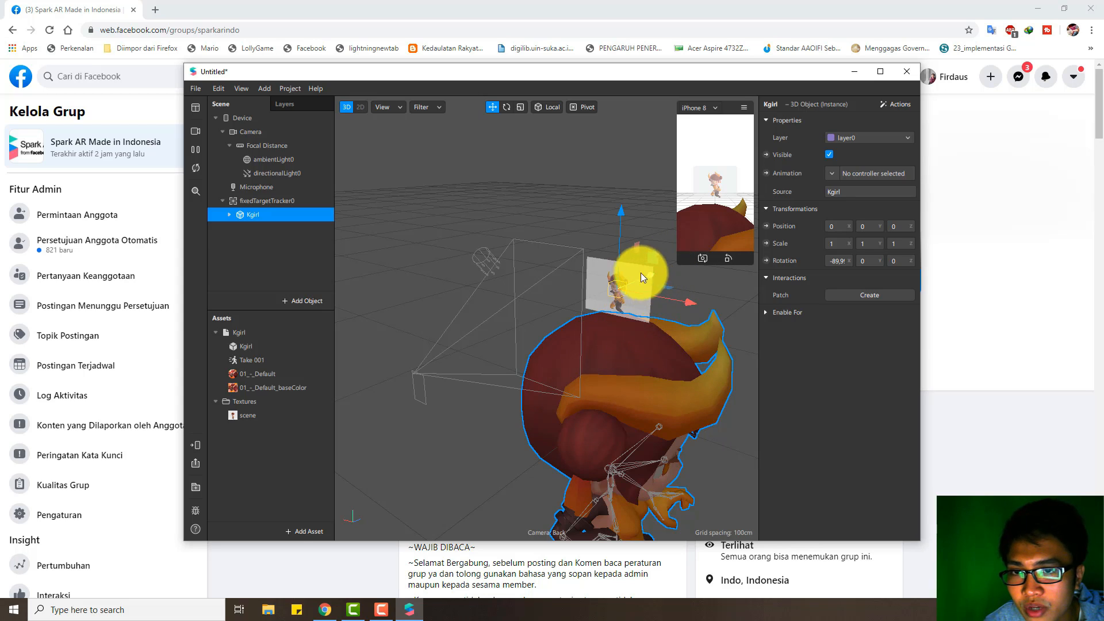
left_click(597, 268)
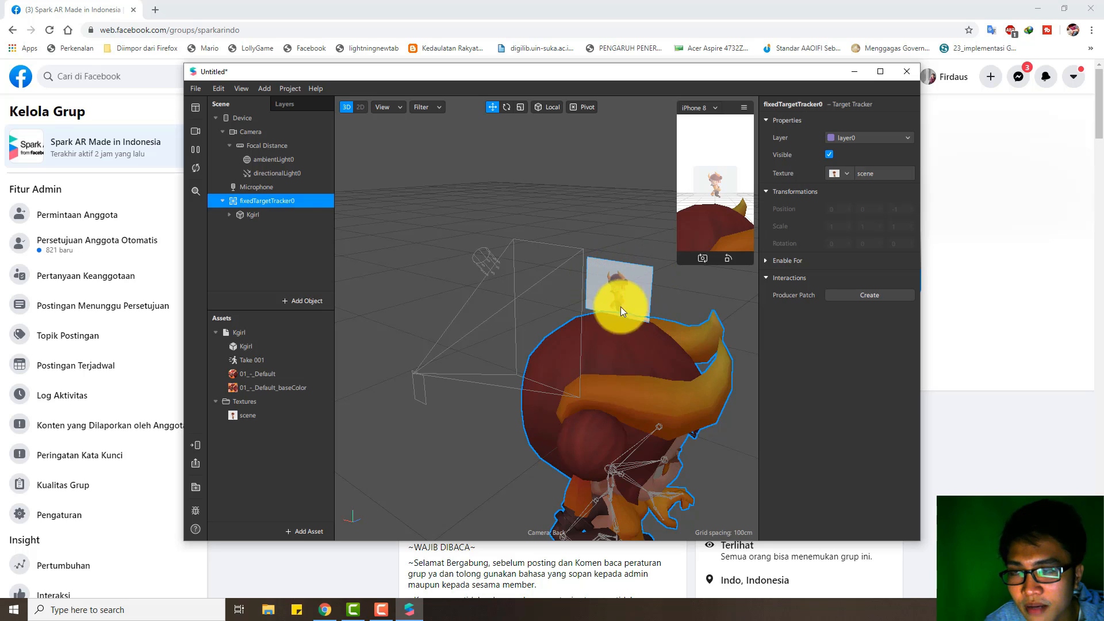
left_click(645, 405)
left_click(292, 214)
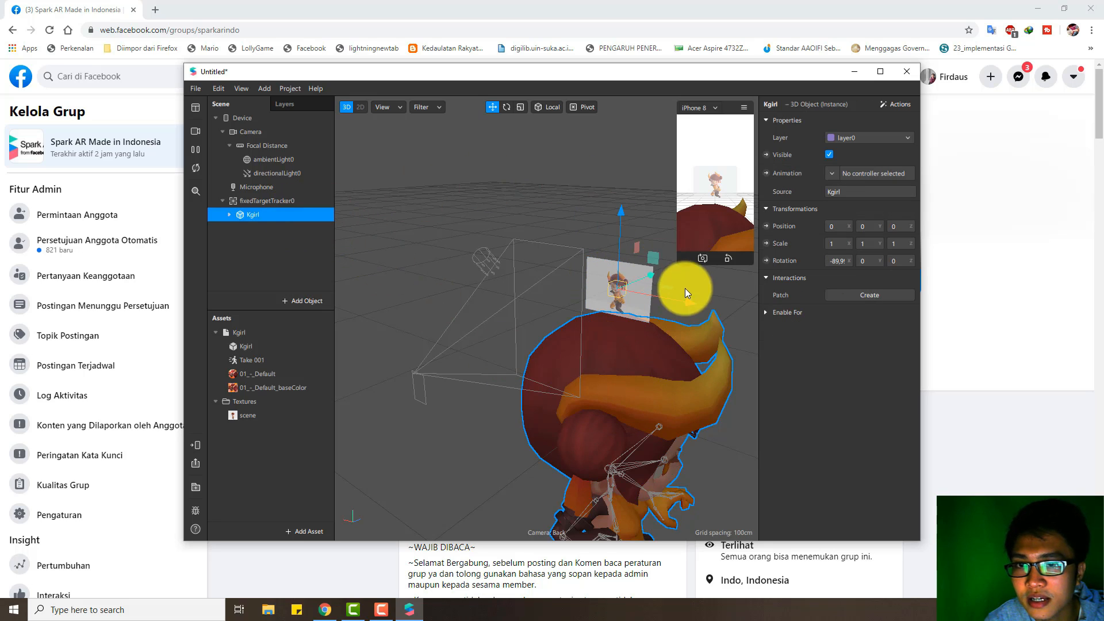
scroll(656, 355, "down", 3)
left_click(505, 108)
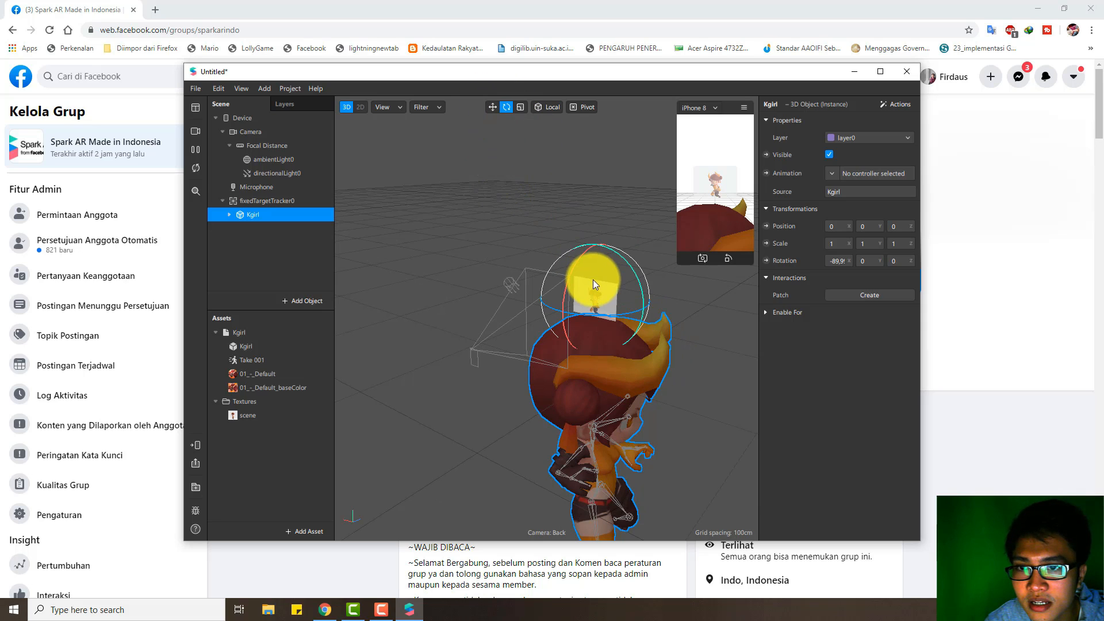
left_click_drag(574, 270, 554, 329)
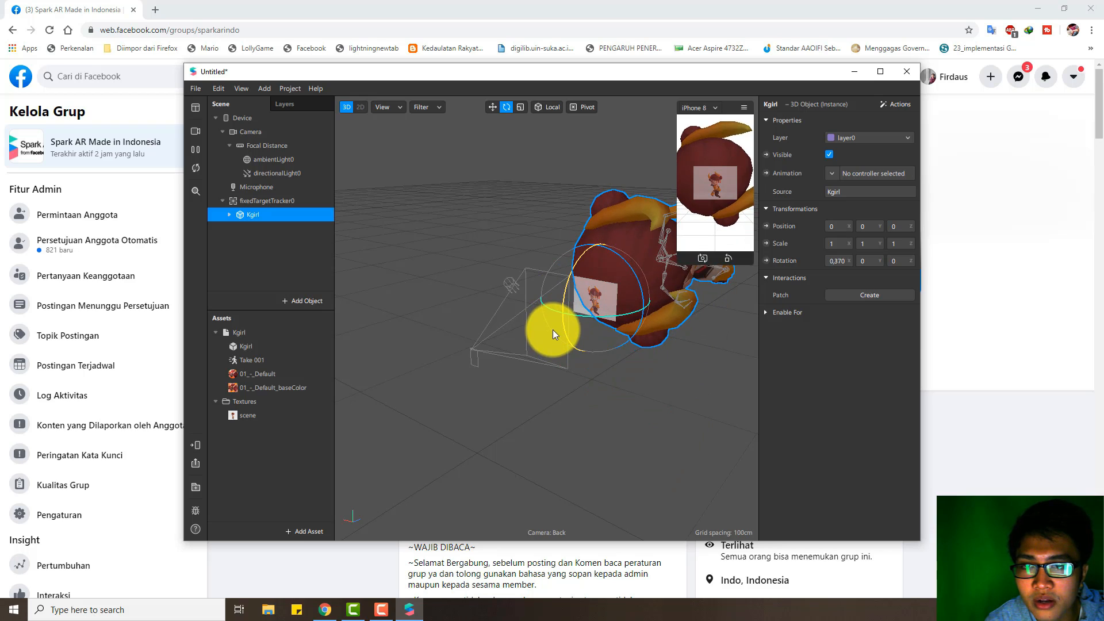
mouse_move(673, 267)
left_mouse_down()
mouse_move(609, 378)
mouse_move(702, 222)
mouse_move(690, 271)
left_mouse_up()
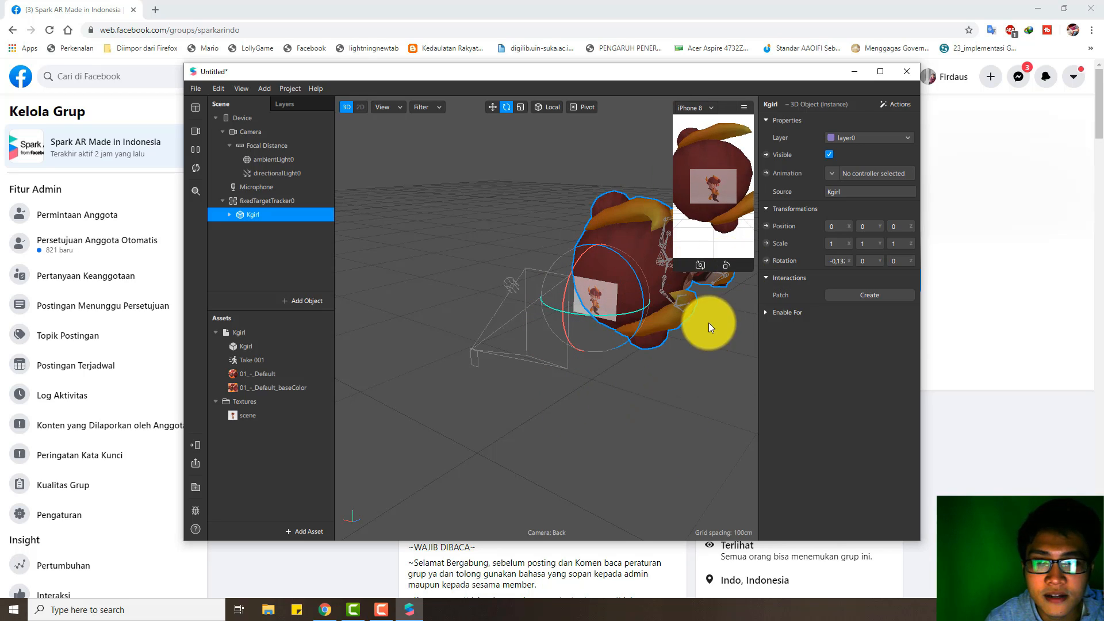
Step: Set the Kgirl model's scale to 0,18 on the X, Y and Z axes and shrink the iPhone 8 preview
left_click(836, 245)
left_click_drag(672, 267, 702, 221)
left_click(520, 107)
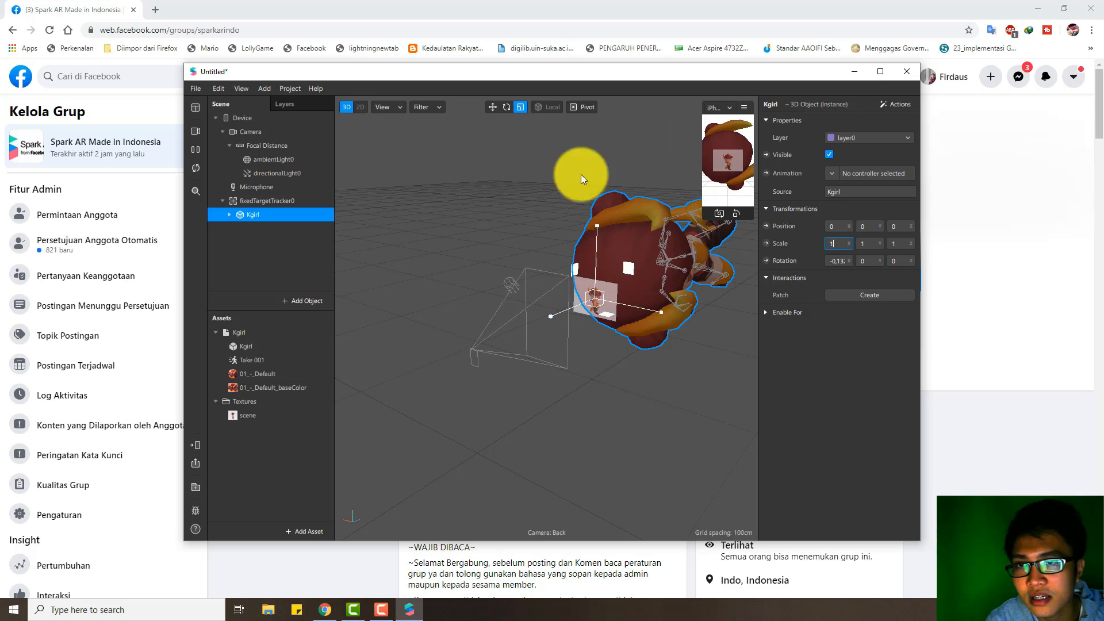
left_click(508, 109)
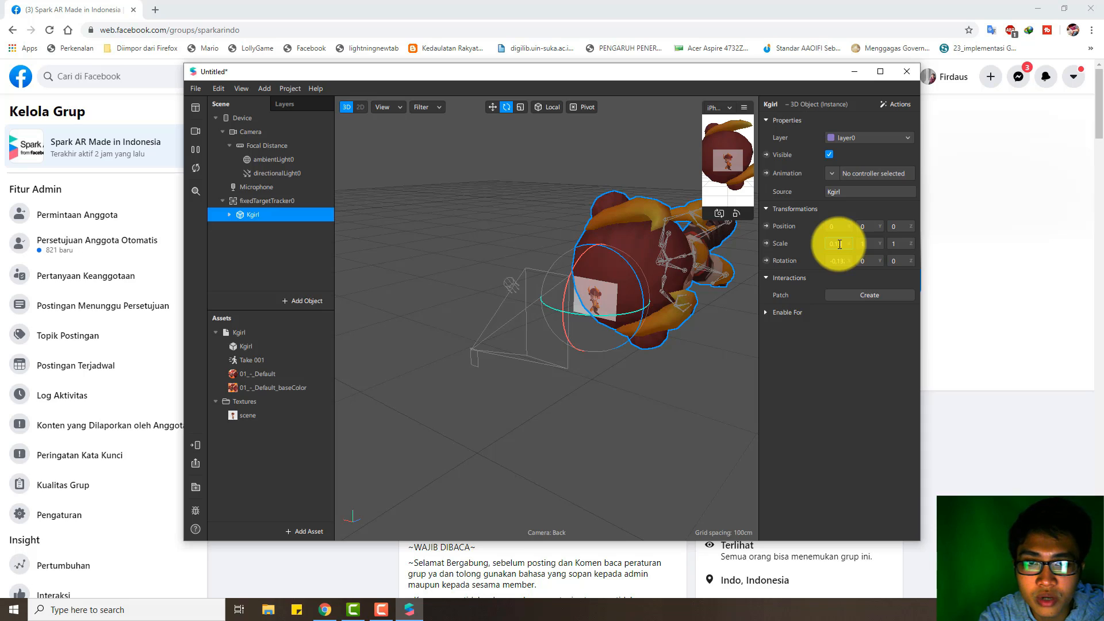
key("Tab")
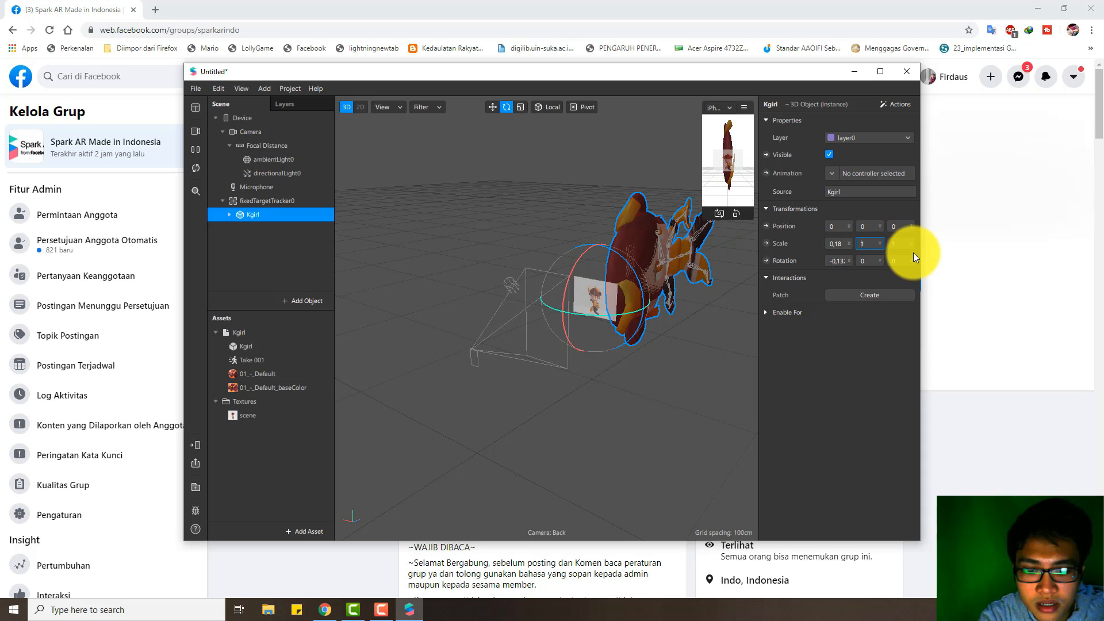
type("0,1")
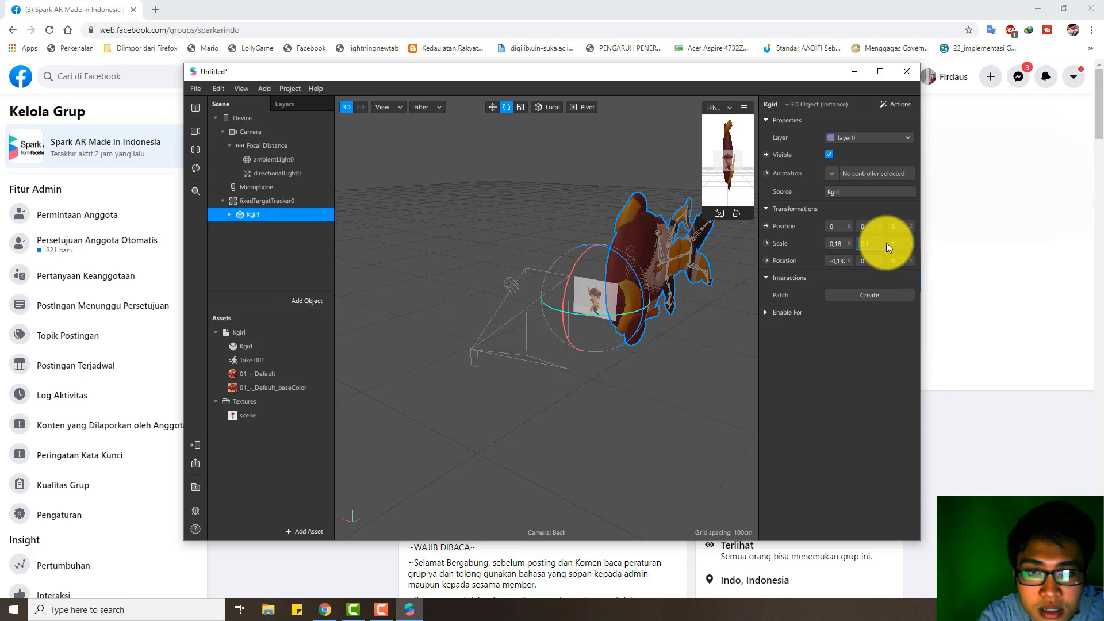
type("8")
key("Tab")
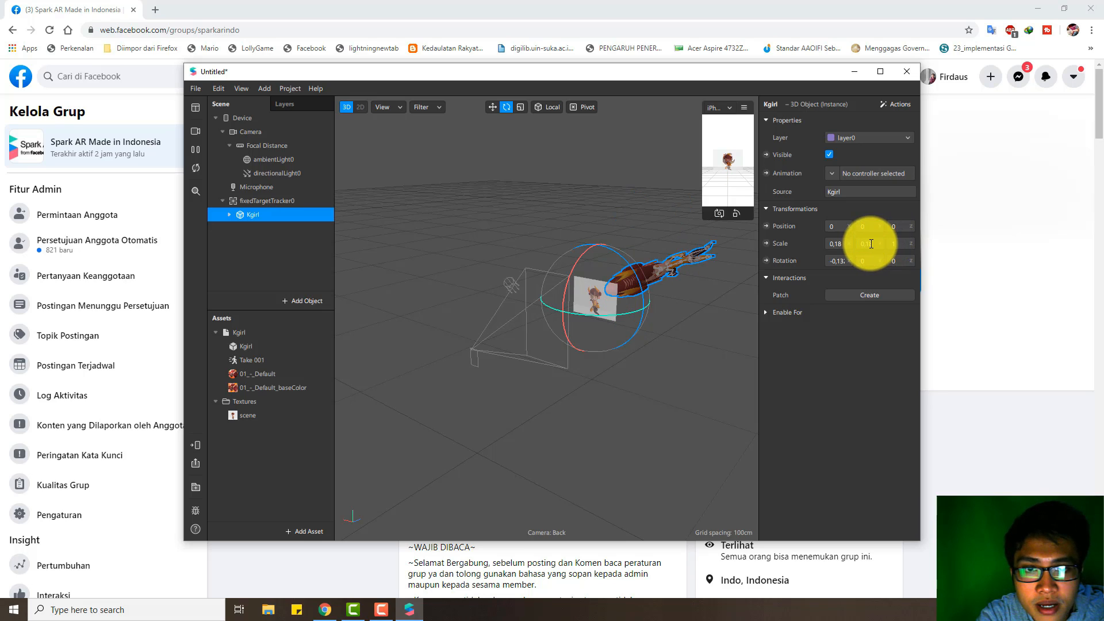
type("0,")
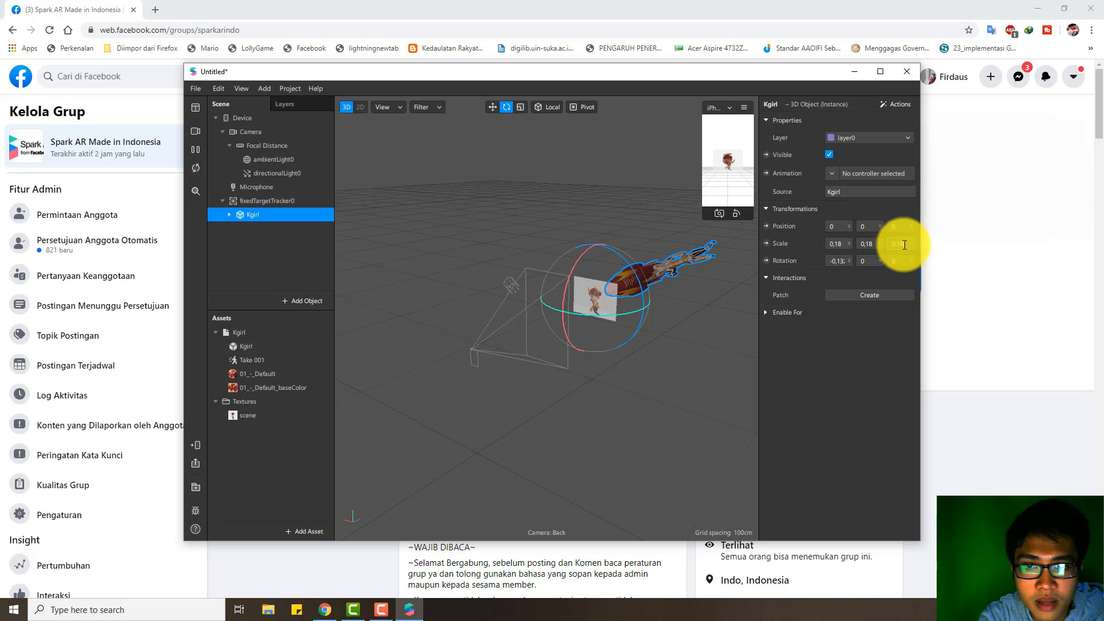
type("18")
key("Return")
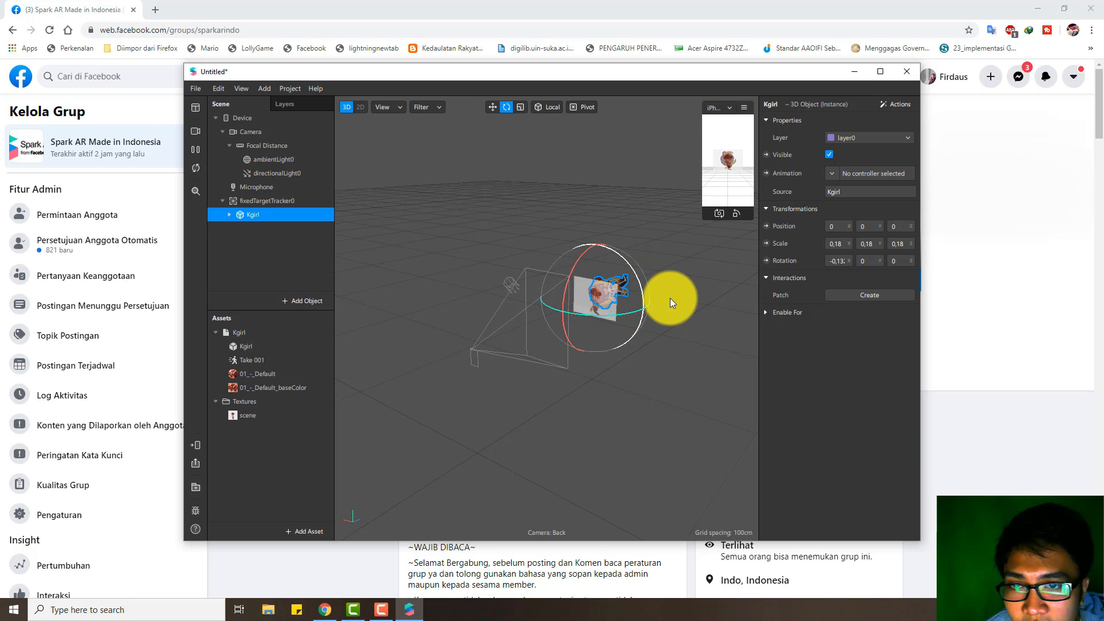
Step: Move the Kgirl model forward from the target image to about 0,413 on Z and enlarge the iPhone 8 preview
left_click(682, 322)
left_click(243, 216)
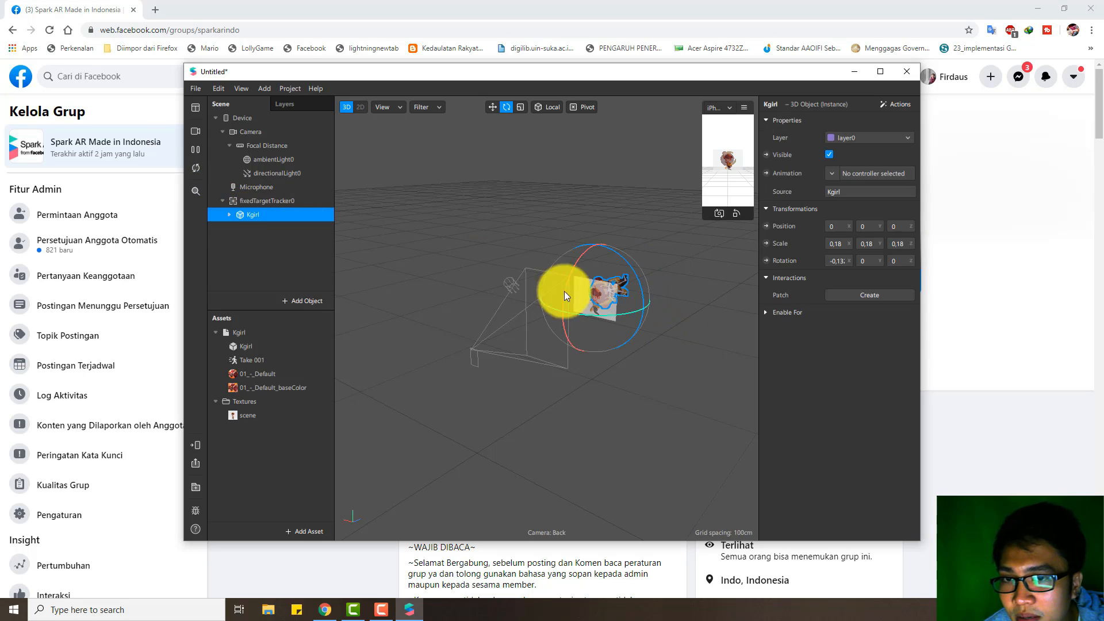
left_click(617, 301)
left_click(492, 107)
left_click_drag(556, 312, 505, 326)
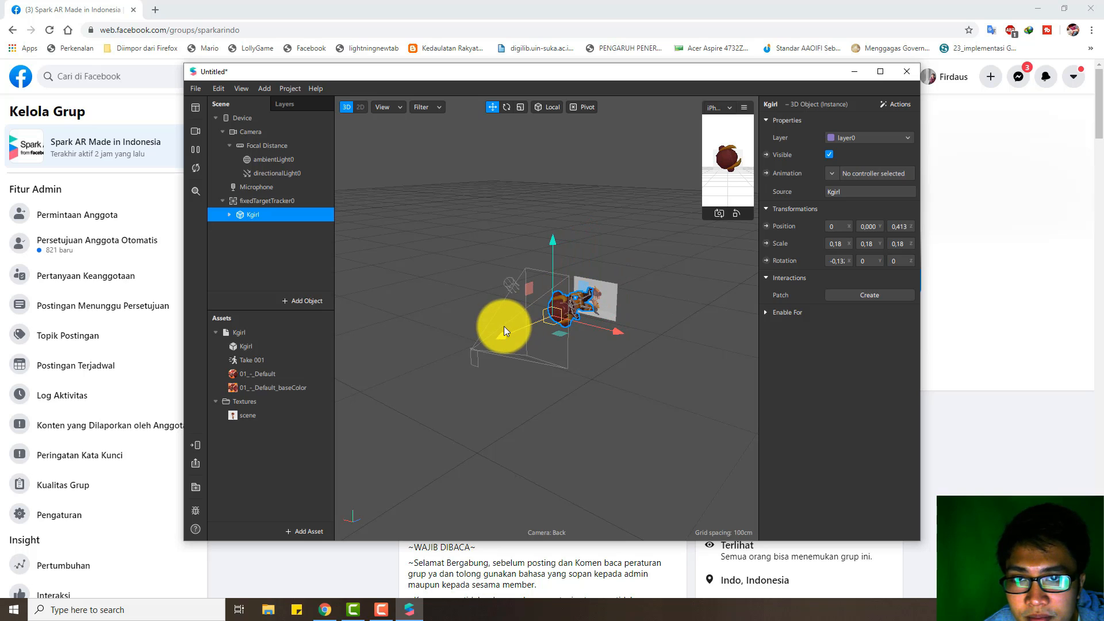
left_click(705, 227)
left_click_drag(704, 224, 674, 258)
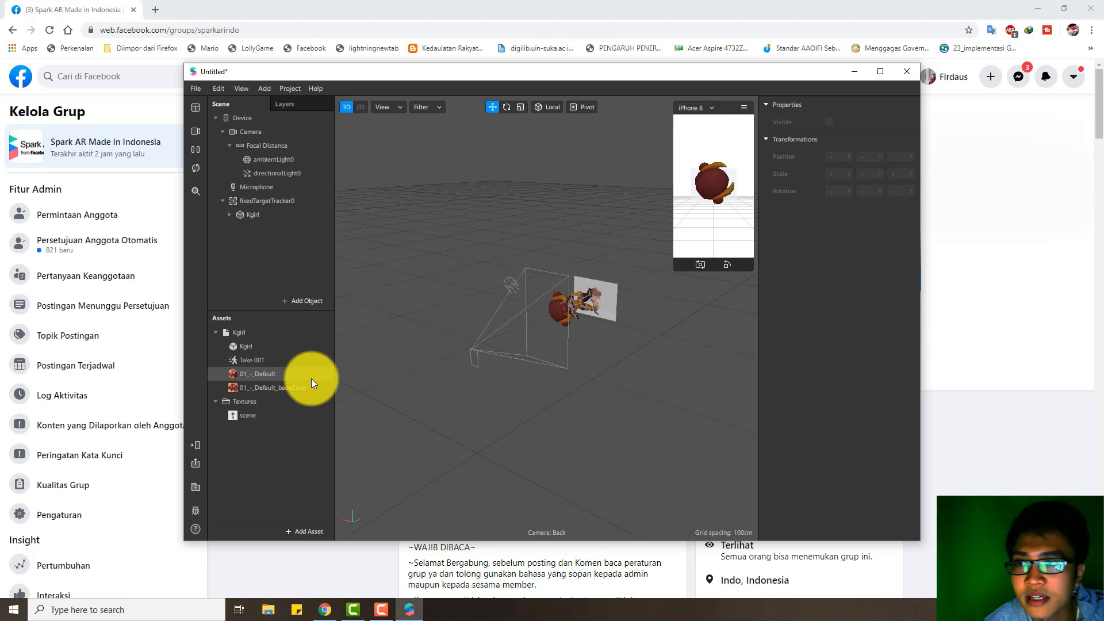
Step: Create a new animation controller for the Kgirl model under fixedTargetTracker0
left_click(299, 531)
left_click(295, 524)
left_click(251, 207)
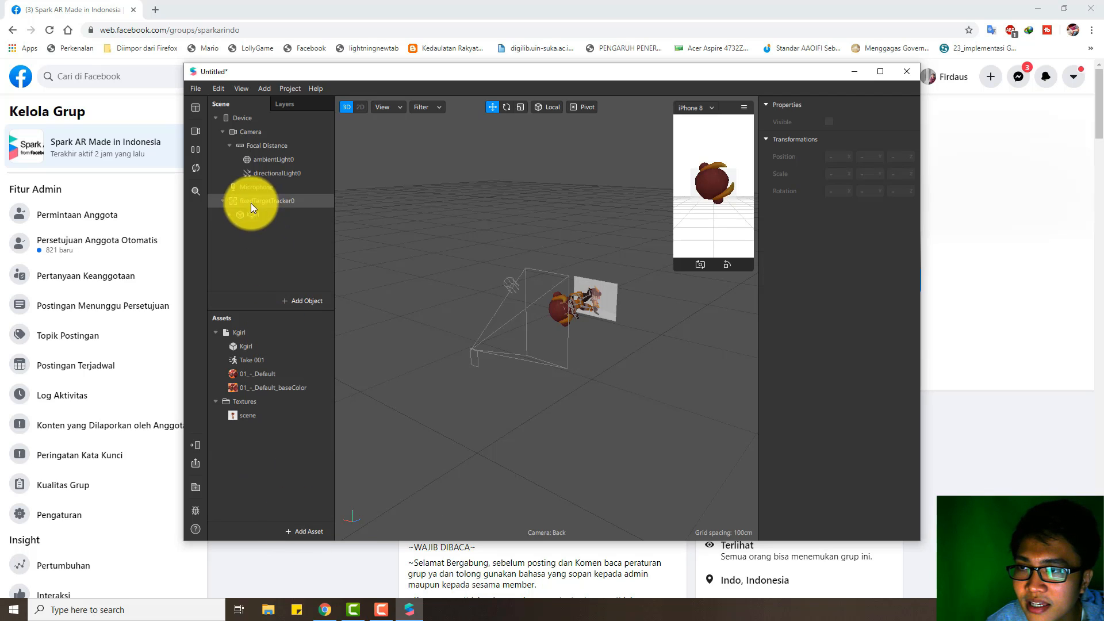
left_click(247, 216)
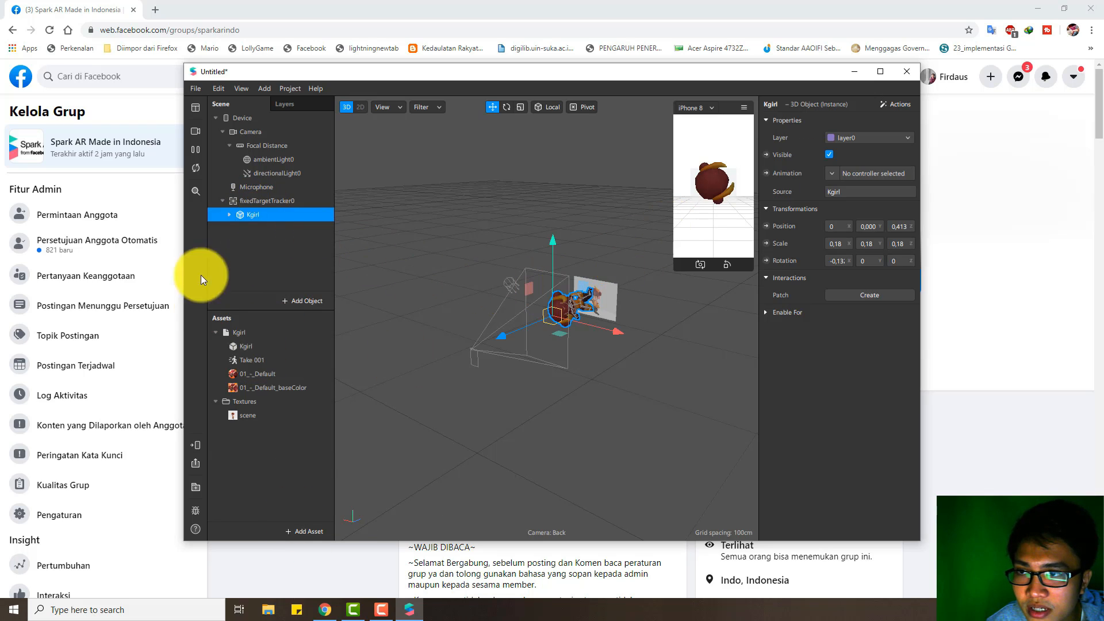
left_click(833, 171)
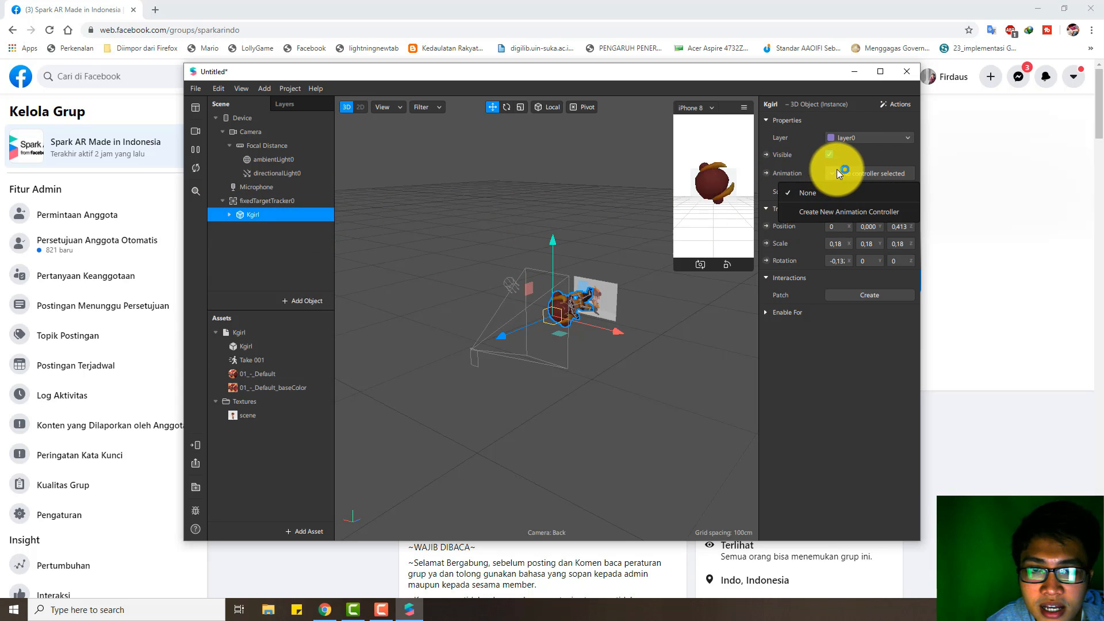
left_click(823, 216)
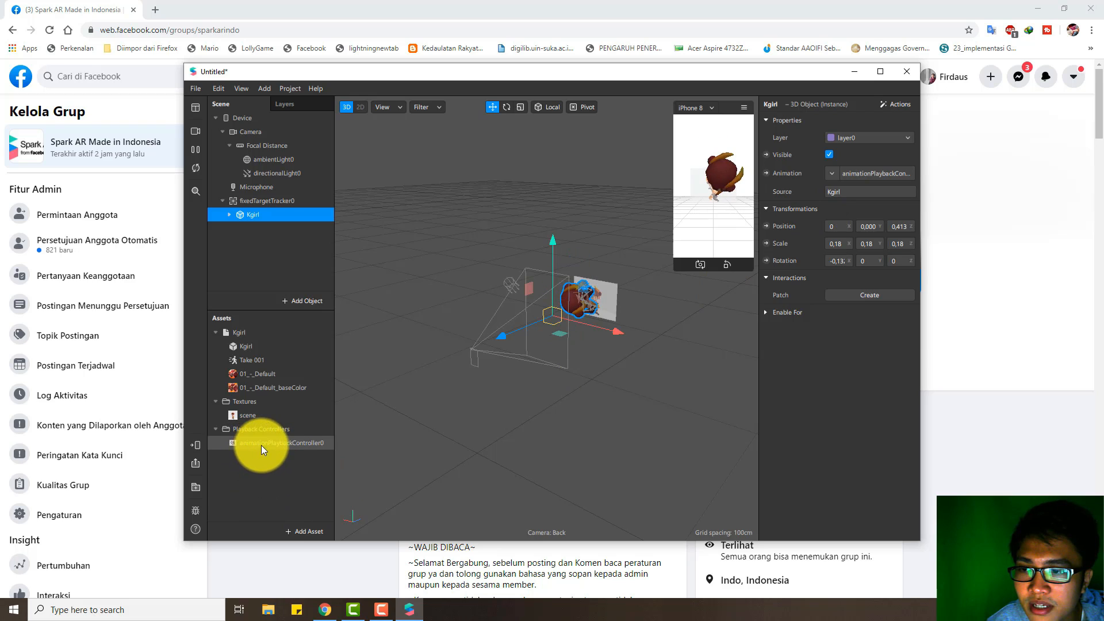
Step: Set the animation clip of Kgirl's playback controller to None
left_click(287, 443)
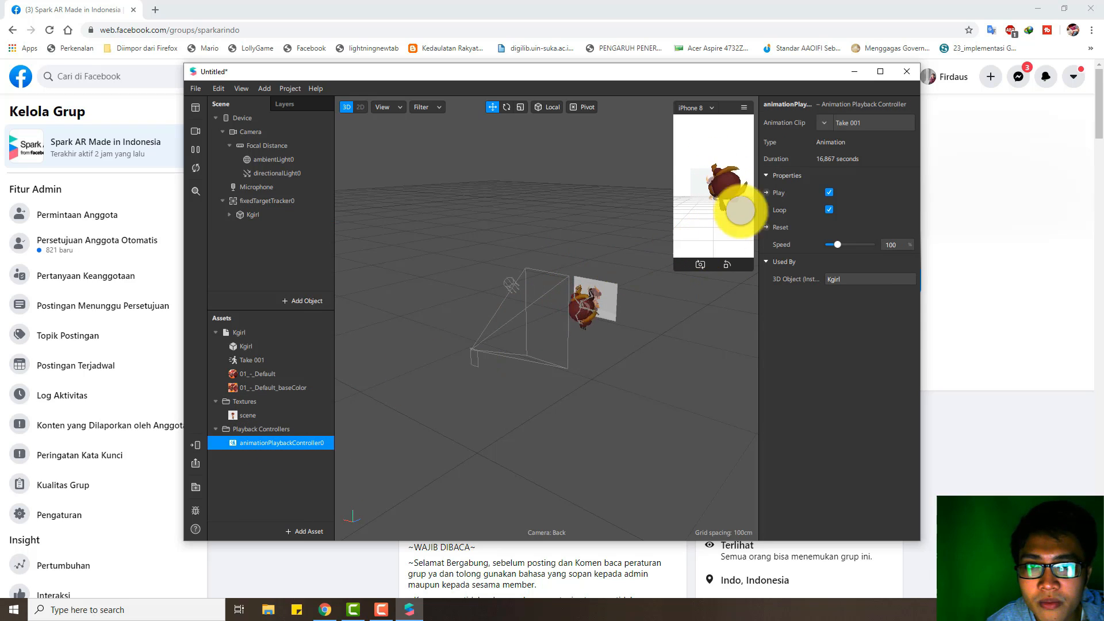
left_click(823, 121)
left_click(845, 142)
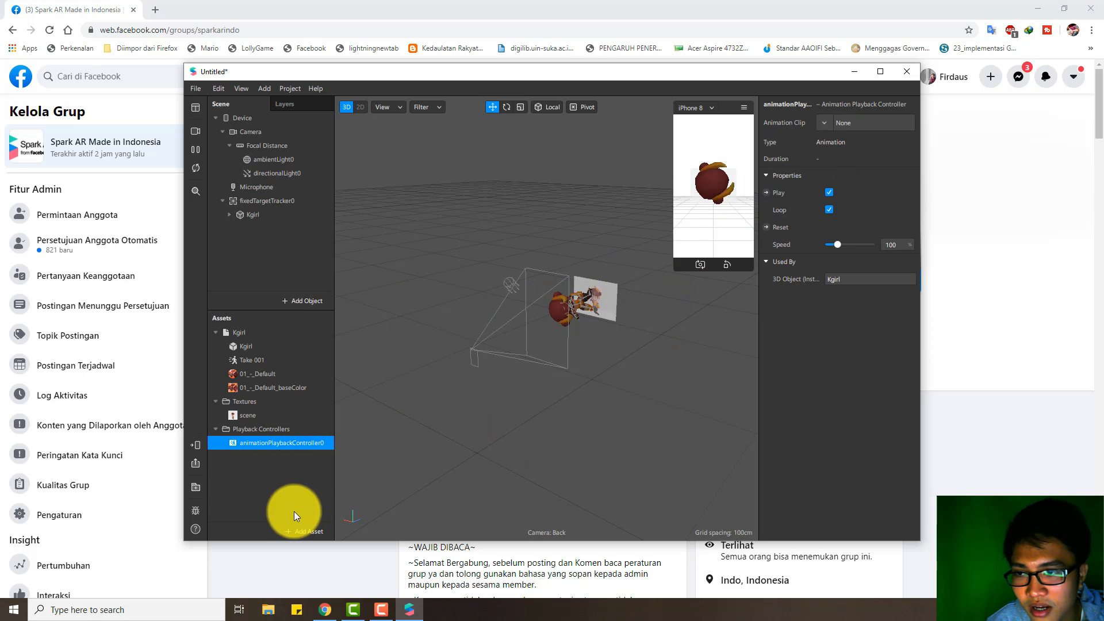
left_click(239, 485)
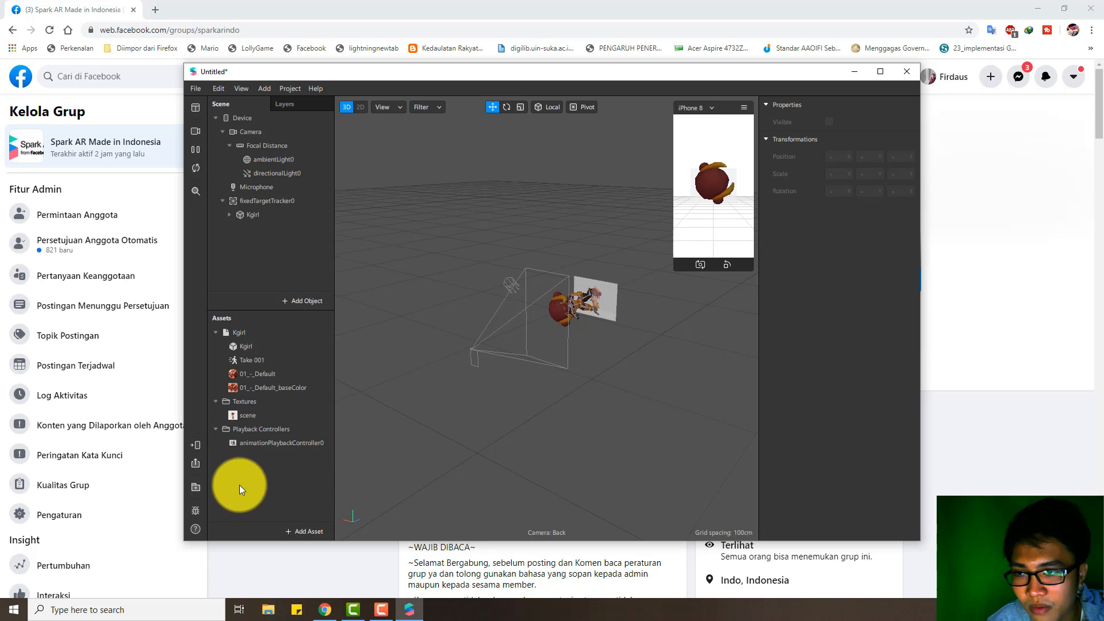
Step: Assign the Take 001 animation clip to Kgirl's playback controller
left_click(270, 443)
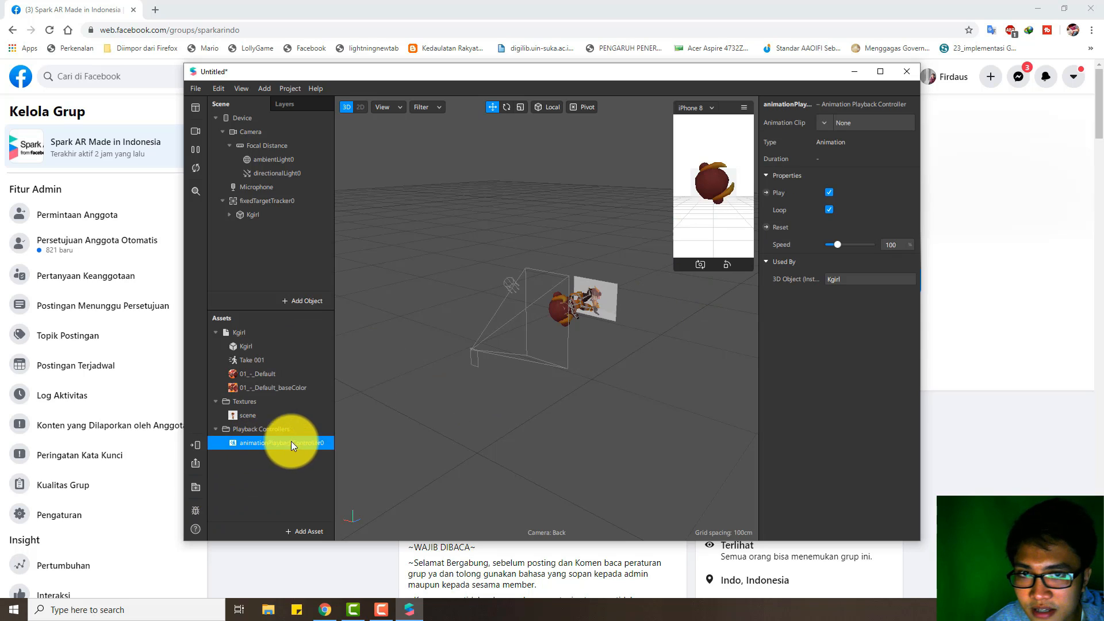
left_click(827, 123)
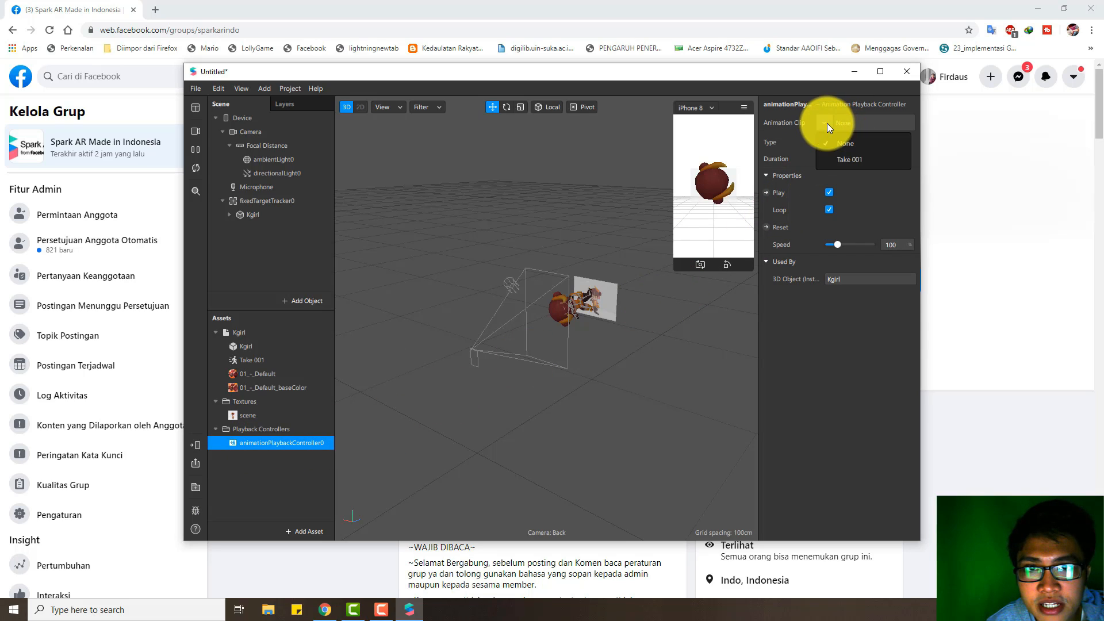
left_click(858, 159)
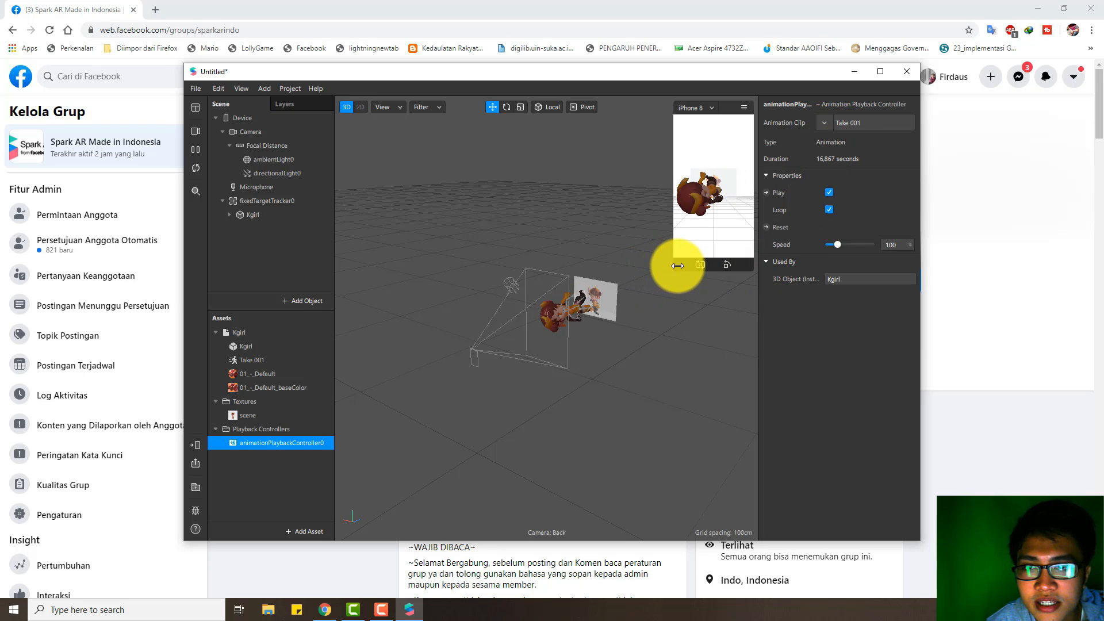
Step: Enlarge the iPhone 8 preview to examine the animated character and move the Spark AR window aside
mouse_move(671, 266)
left_mouse_down()
mouse_move(589, 518)
mouse_move(683, 284)
left_mouse_up()
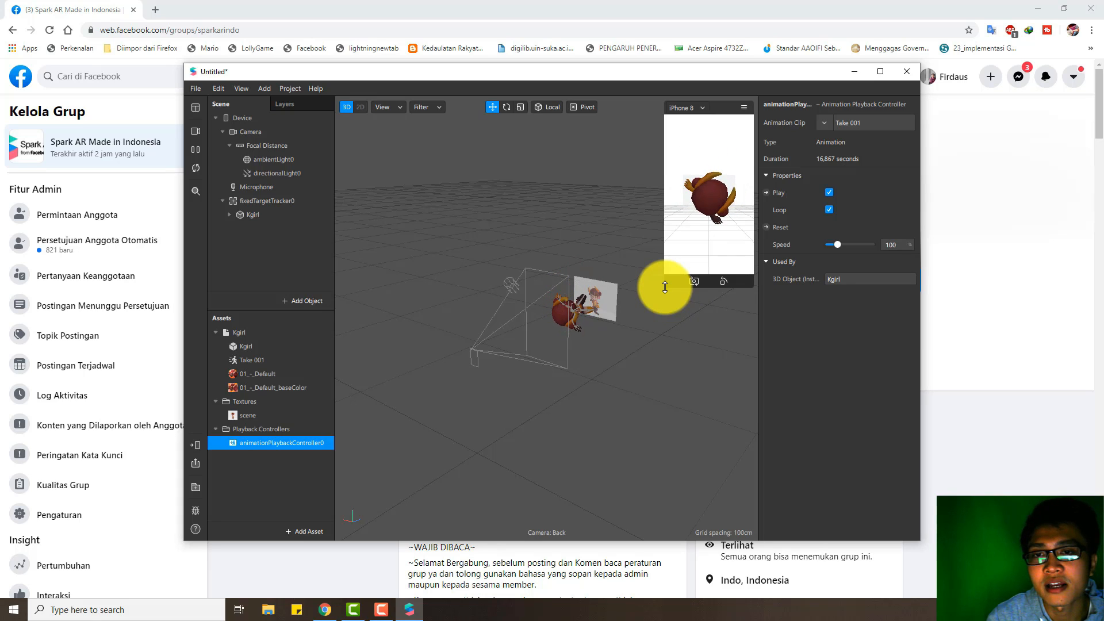
mouse_move(665, 286)
left_mouse_down()
mouse_move(606, 387)
mouse_move(601, 473)
mouse_move(584, 492)
mouse_move(687, 379)
left_mouse_up()
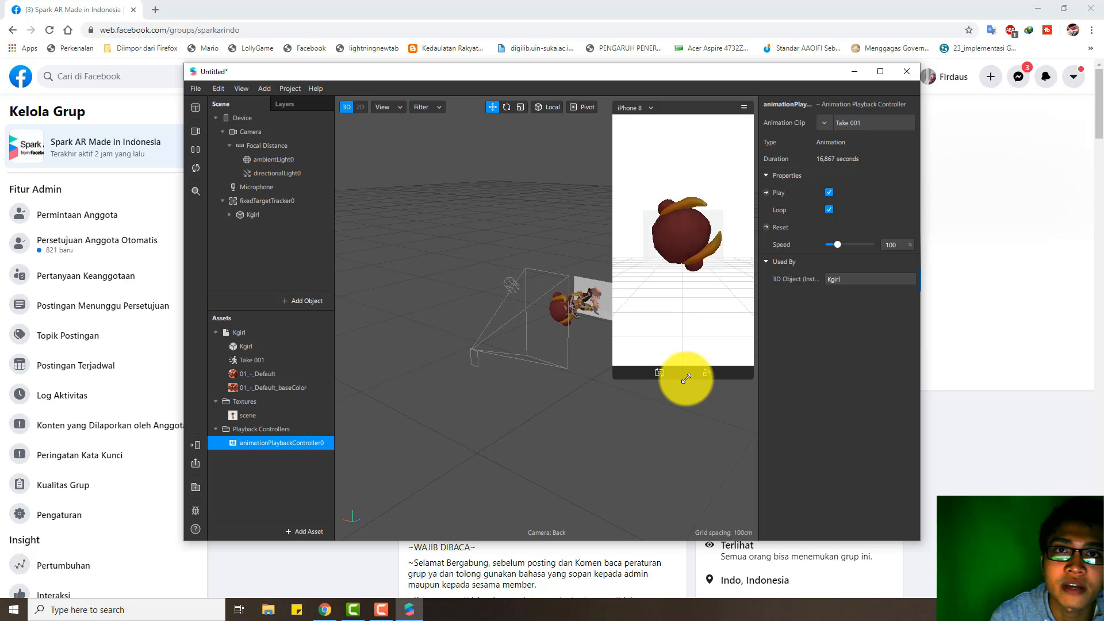
left_click(289, 483)
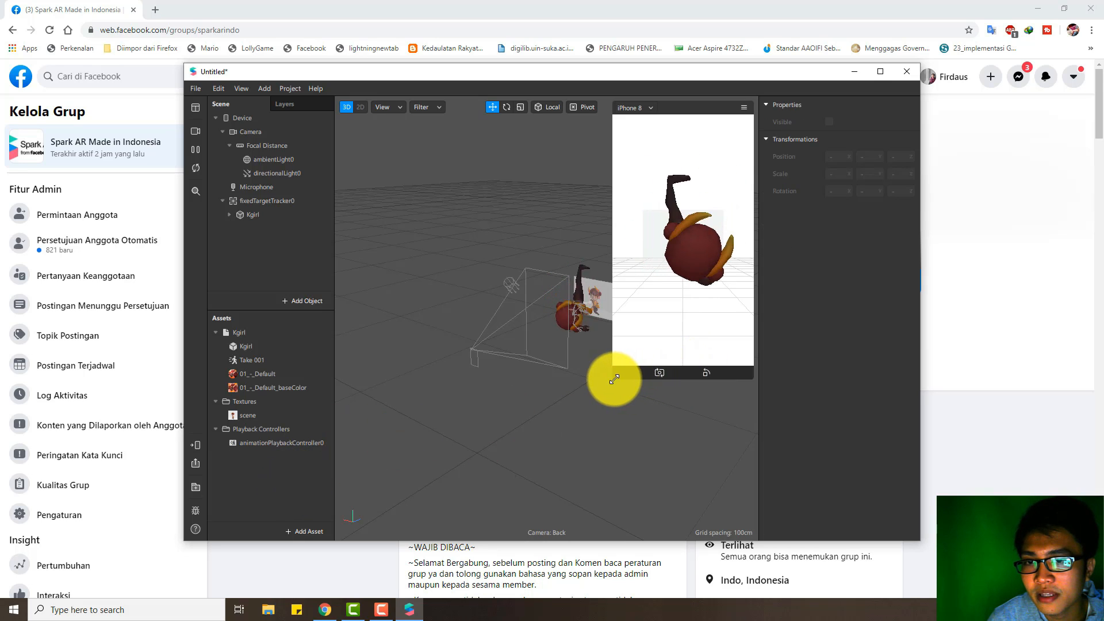
left_click_drag(613, 380, 646, 378)
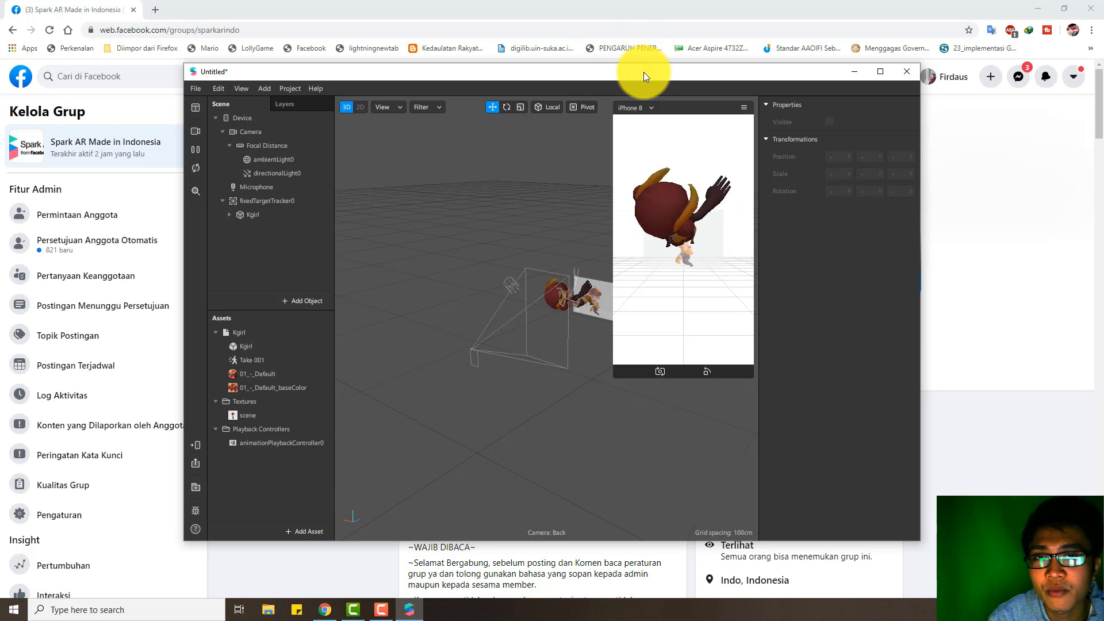
left_click_drag(644, 71, 677, 53)
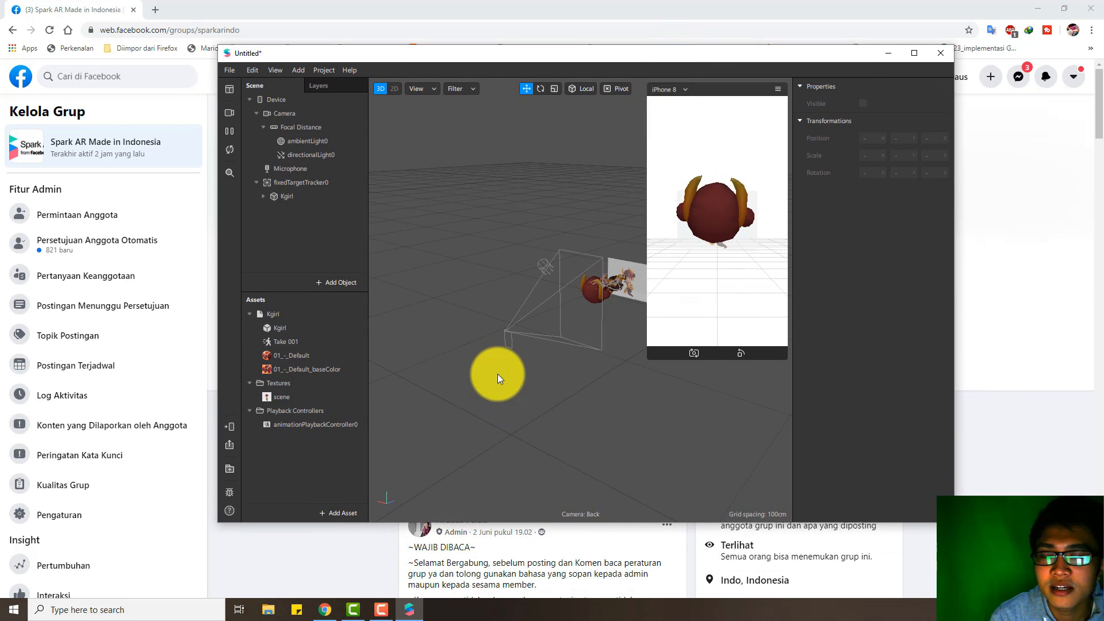
Step: Open the export and upload options for the effect and switch to the Spark AR Made in Indonesia Facebook group in Chrome
left_click(228, 70)
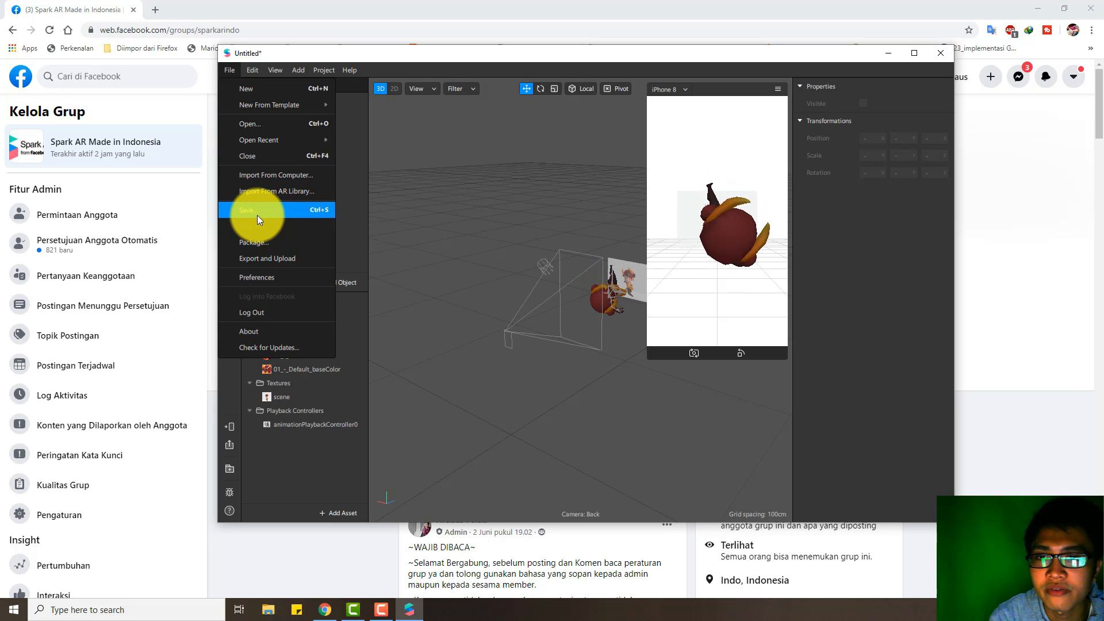
left_click(260, 261)
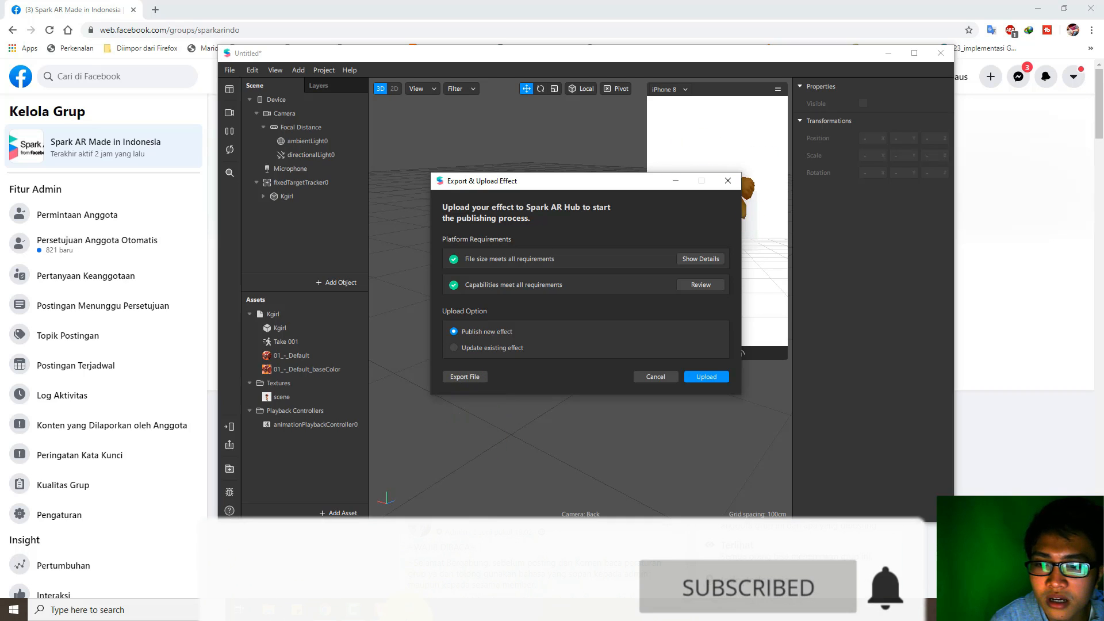
mouse_move(399, 615)
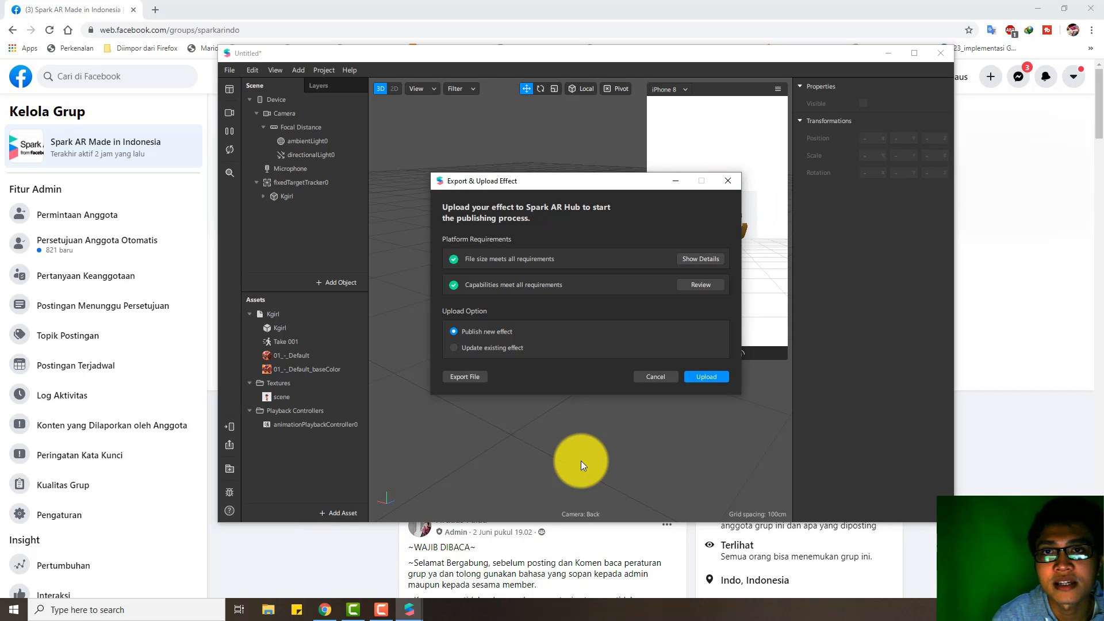
left_click(837, 2)
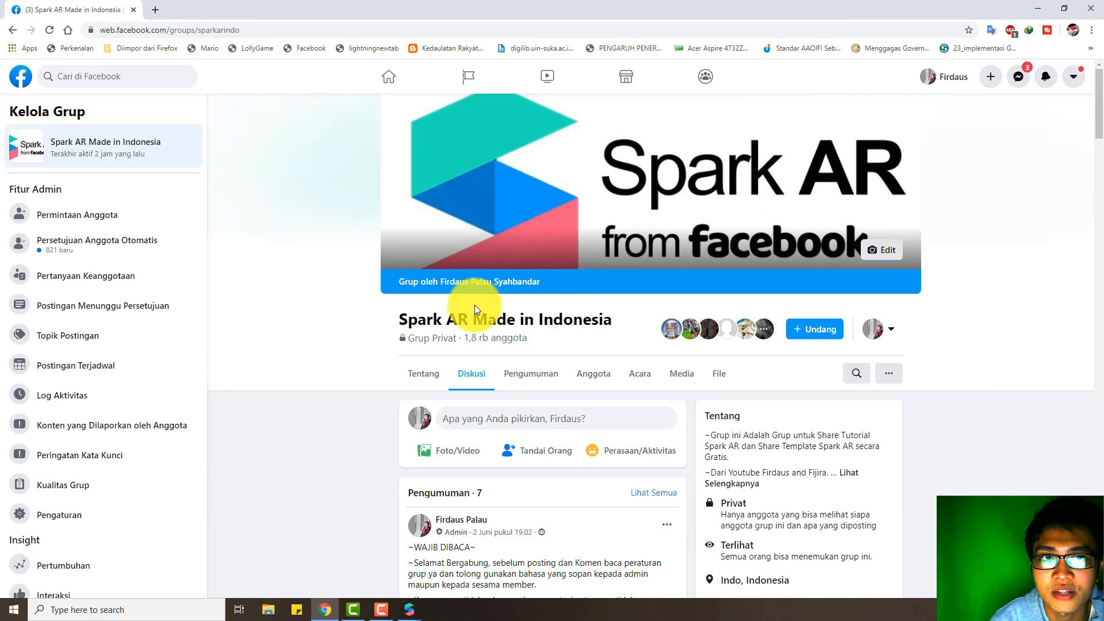